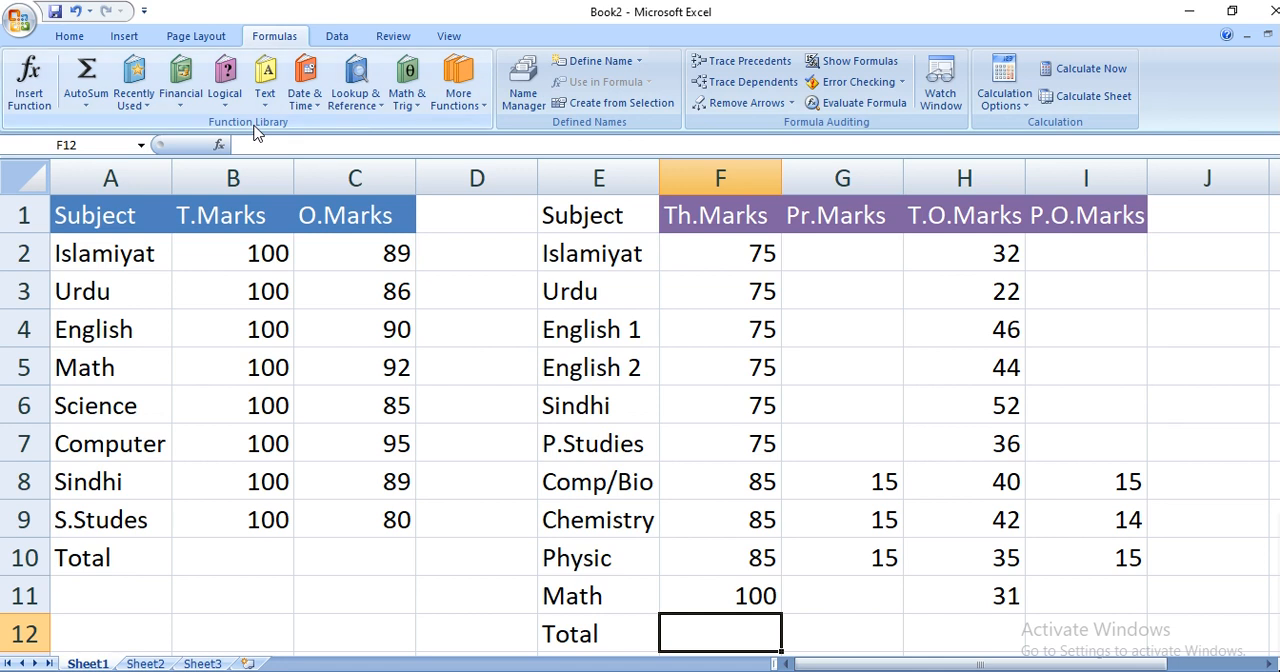
# - Try summing the T.Marks range B2:B9 in cell B10 with AutoSum, and clear the cell again
pyautogui.click(231, 559)
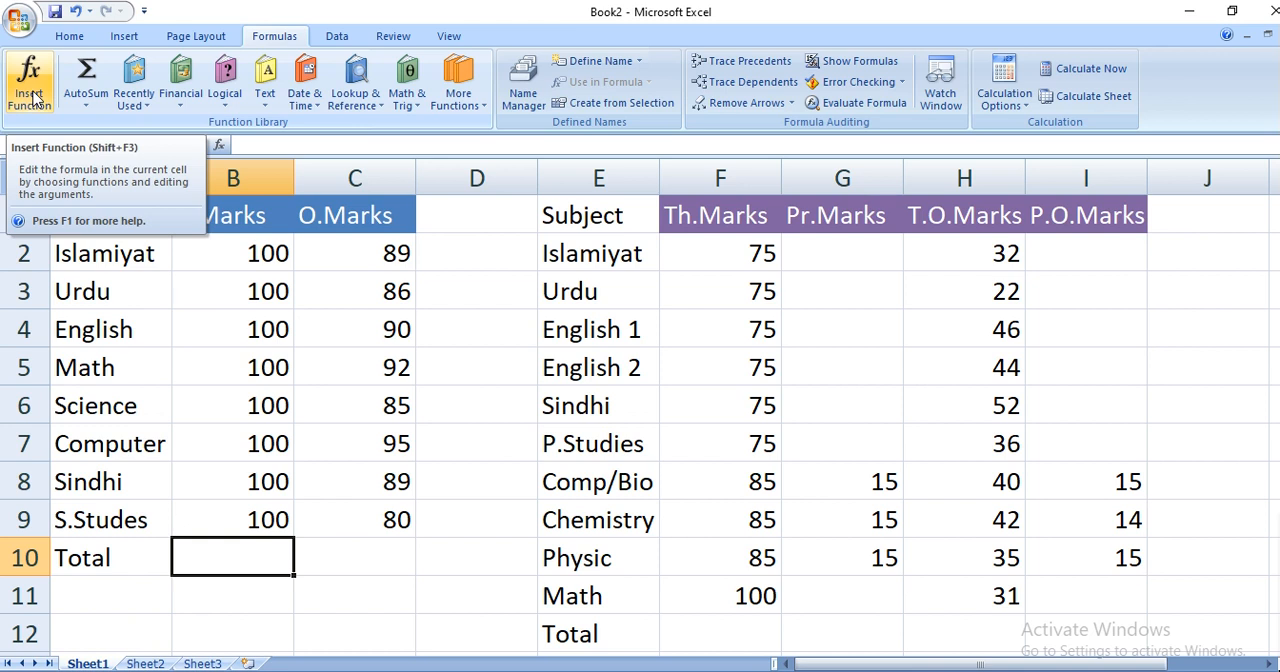
pyautogui.click(90, 106)
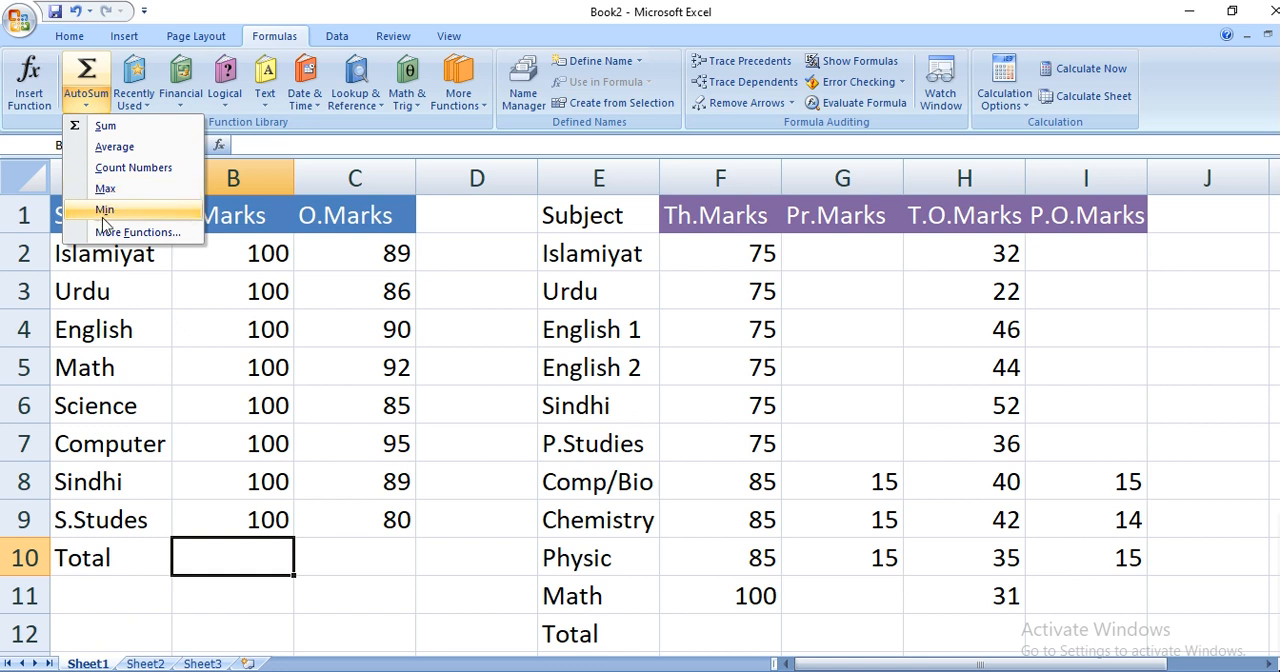
pyautogui.click(97, 106)
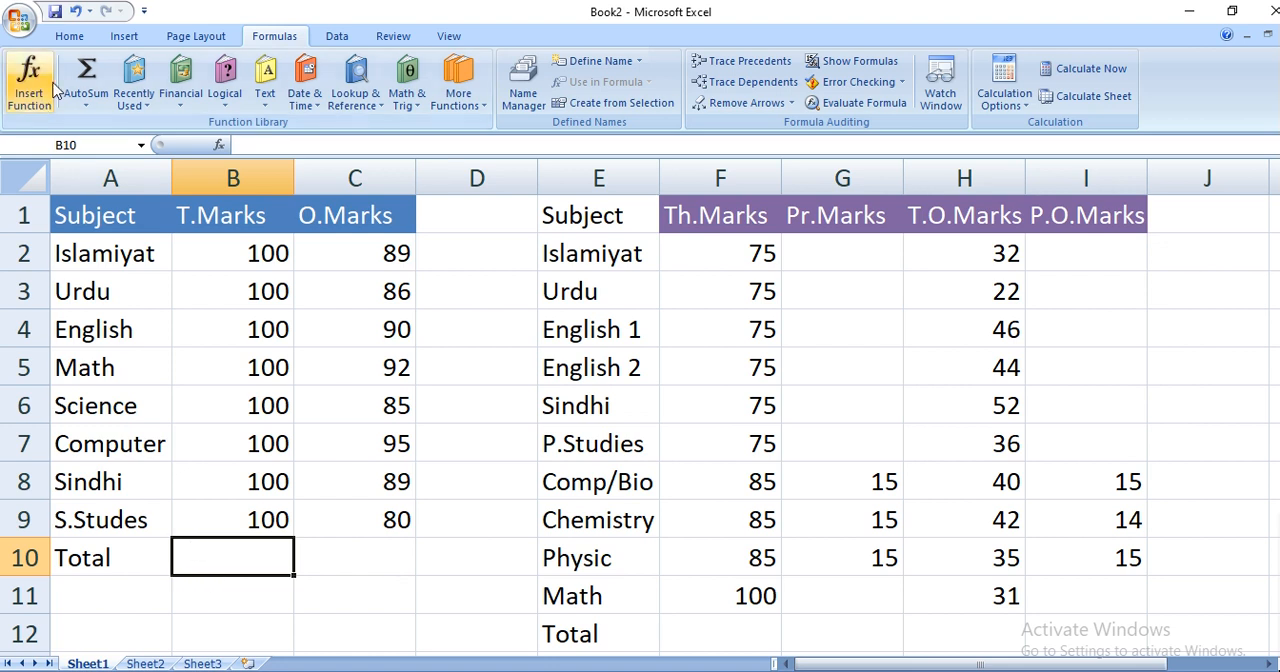
pyautogui.click(84, 105)
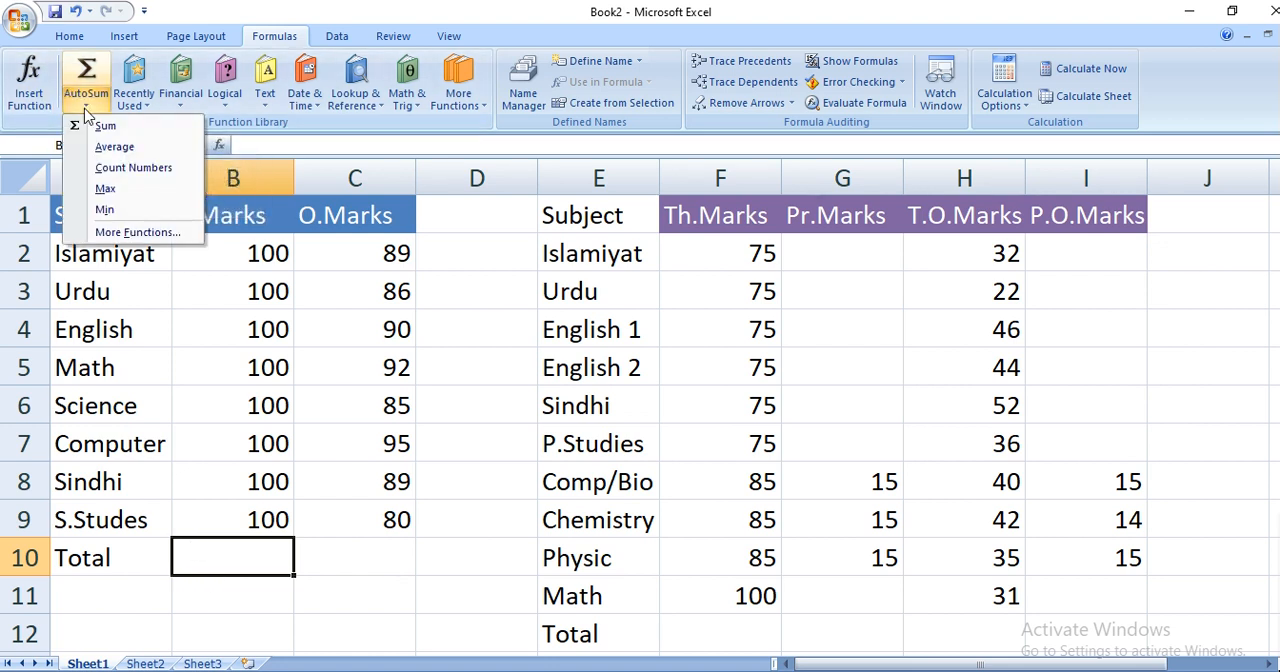
pyautogui.click(107, 129)
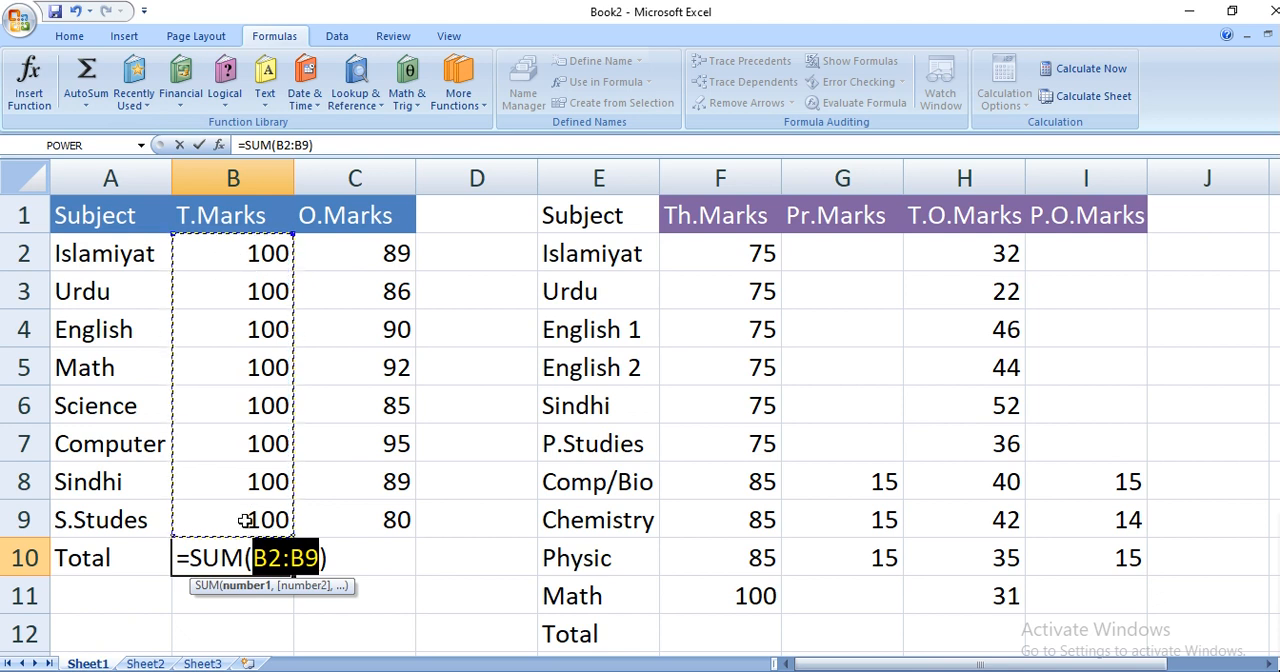
pyautogui.press('Return')
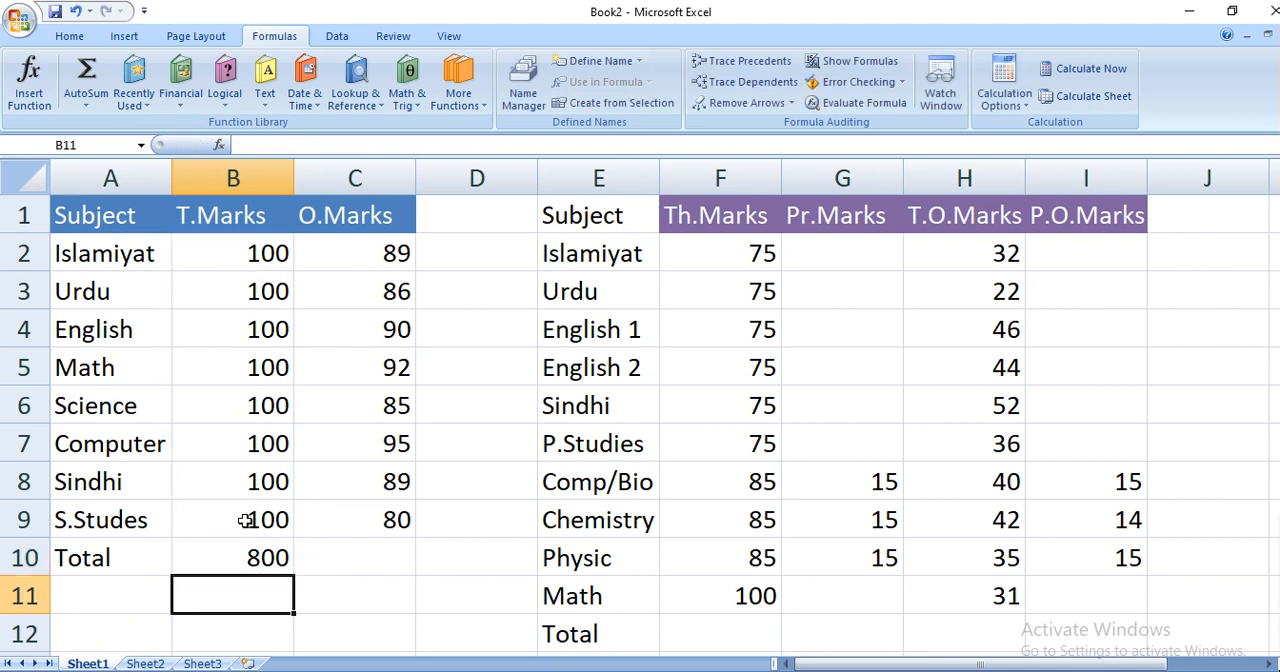
pyautogui.press('Up')
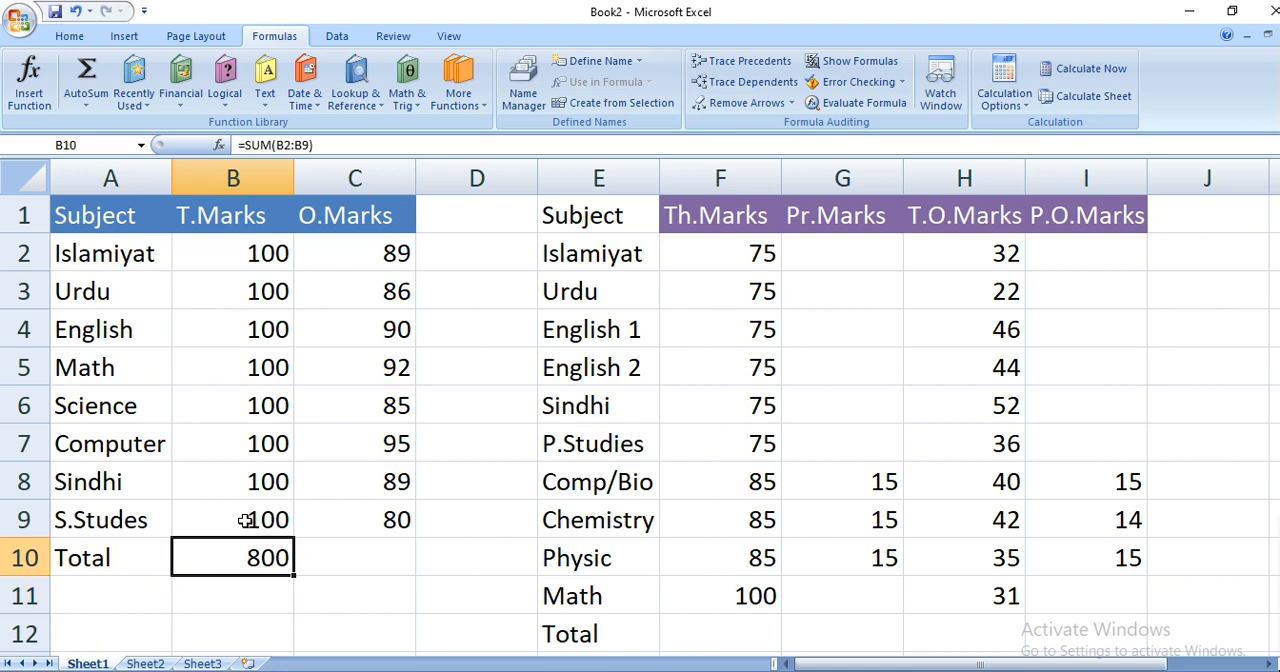
pyautogui.press('Delete')
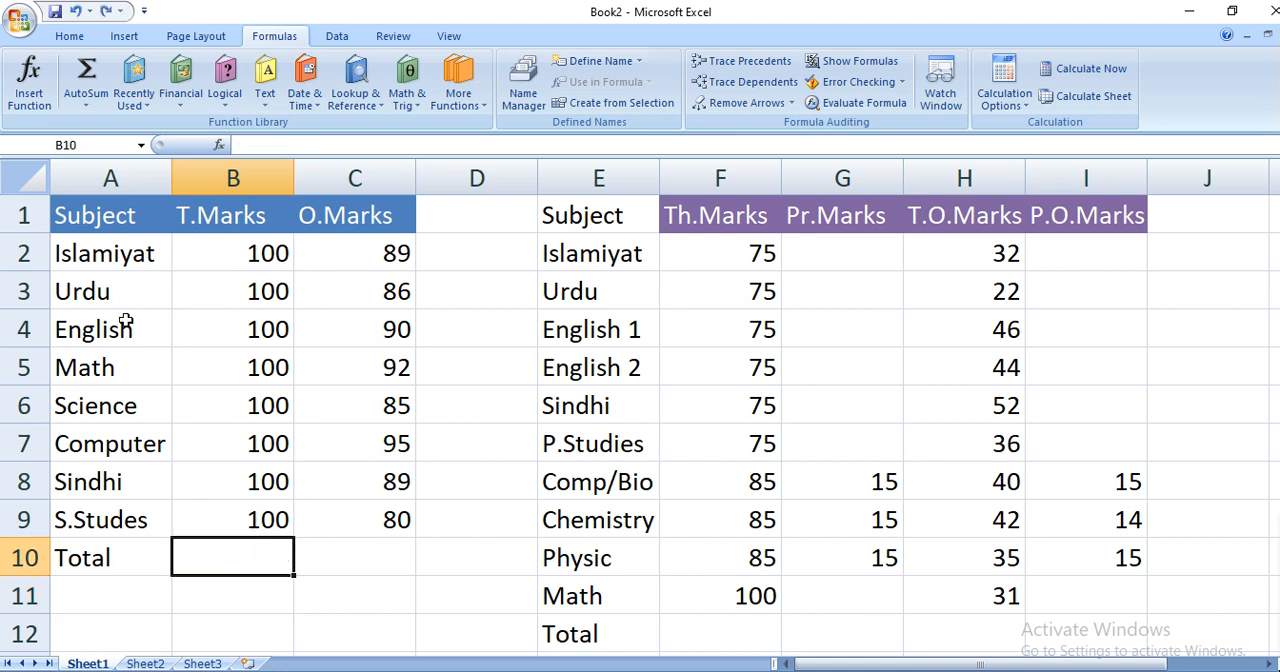
# - Total the T.Marks column in cell B10 with AutoSum over B2:B9
pyautogui.moveTo(70, 216); pyautogui.dragTo(391, 512)
pyautogui.click(252, 557)
pyautogui.click(87, 68)
pyautogui.press('Return')
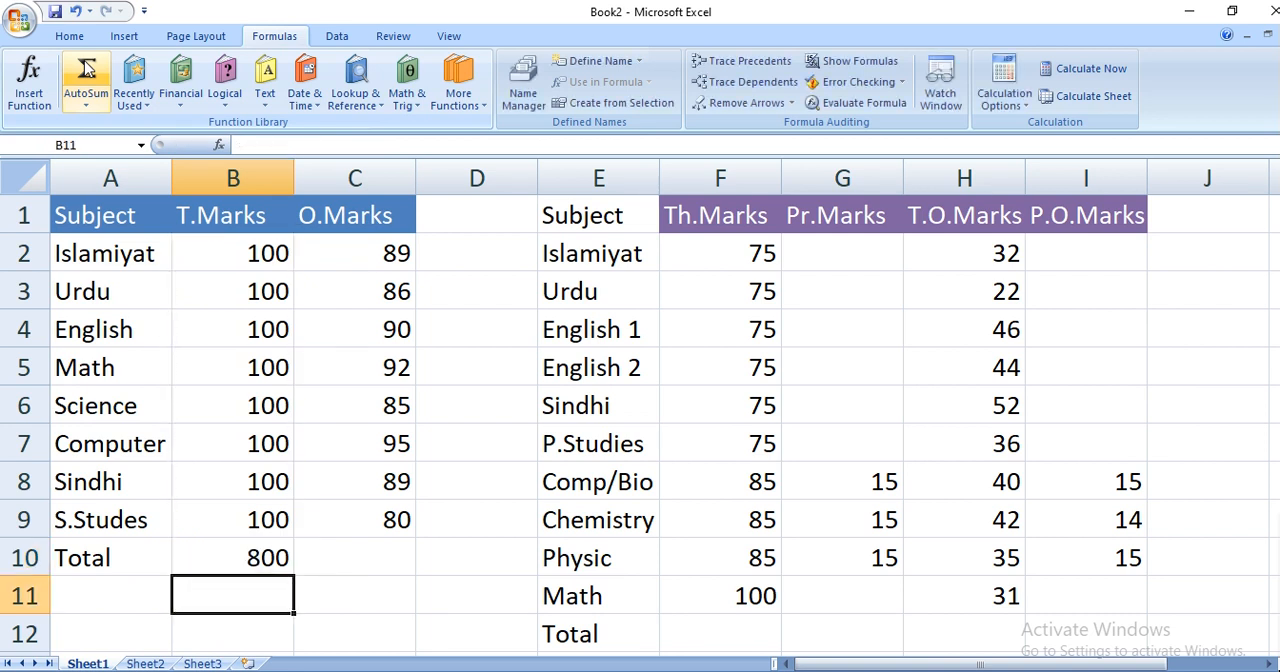
pyautogui.press('Up')
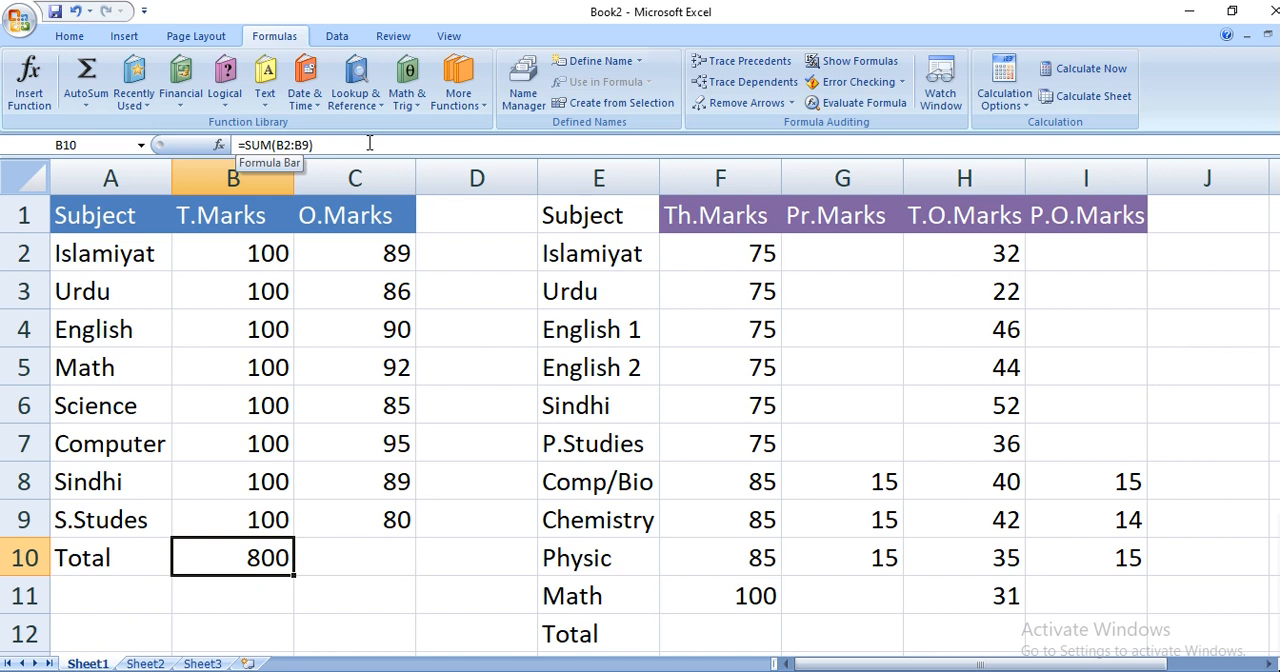
# - Total the O.Marks column in cell C10 with a Sum of C2:C9
pyautogui.click(378, 566)
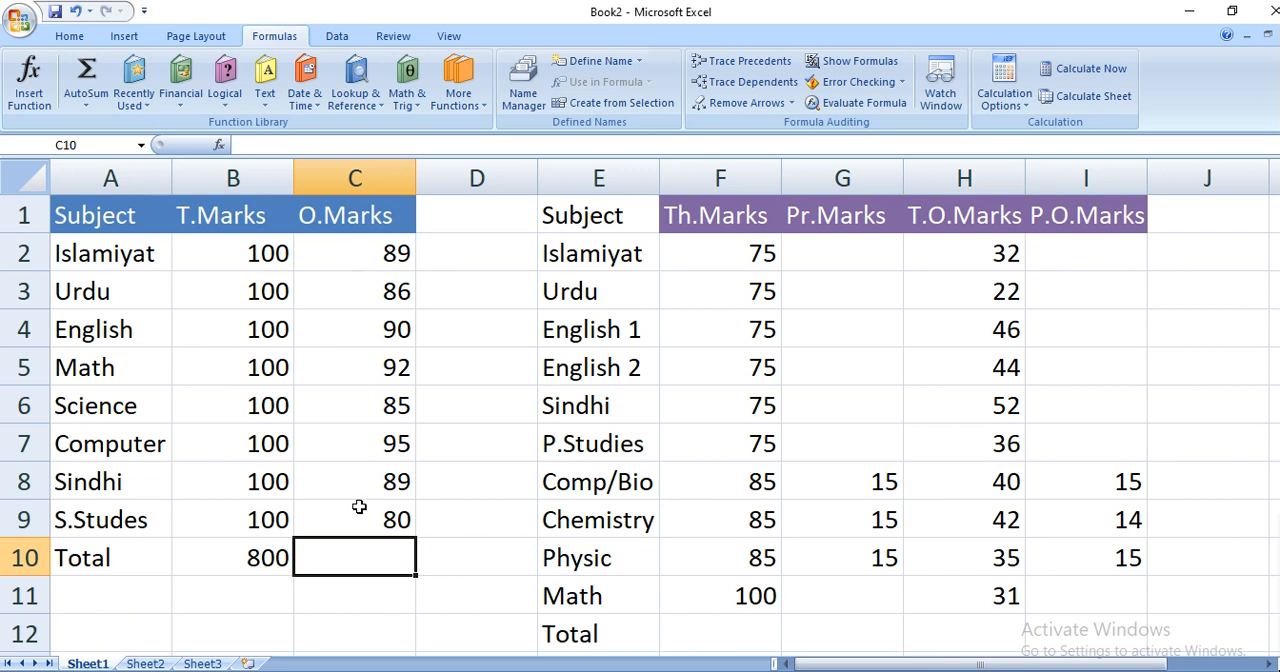
pyautogui.click(86, 105)
pyautogui.click(100, 127)
pyautogui.press('Return')
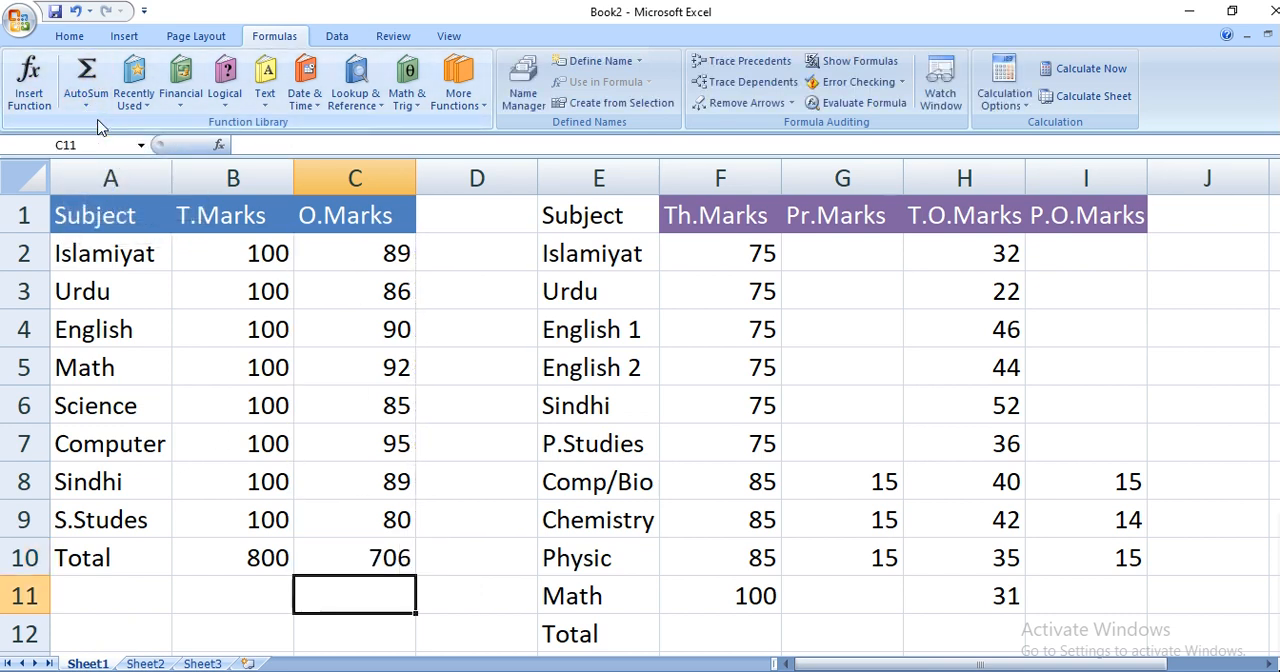
pyautogui.click(359, 563)
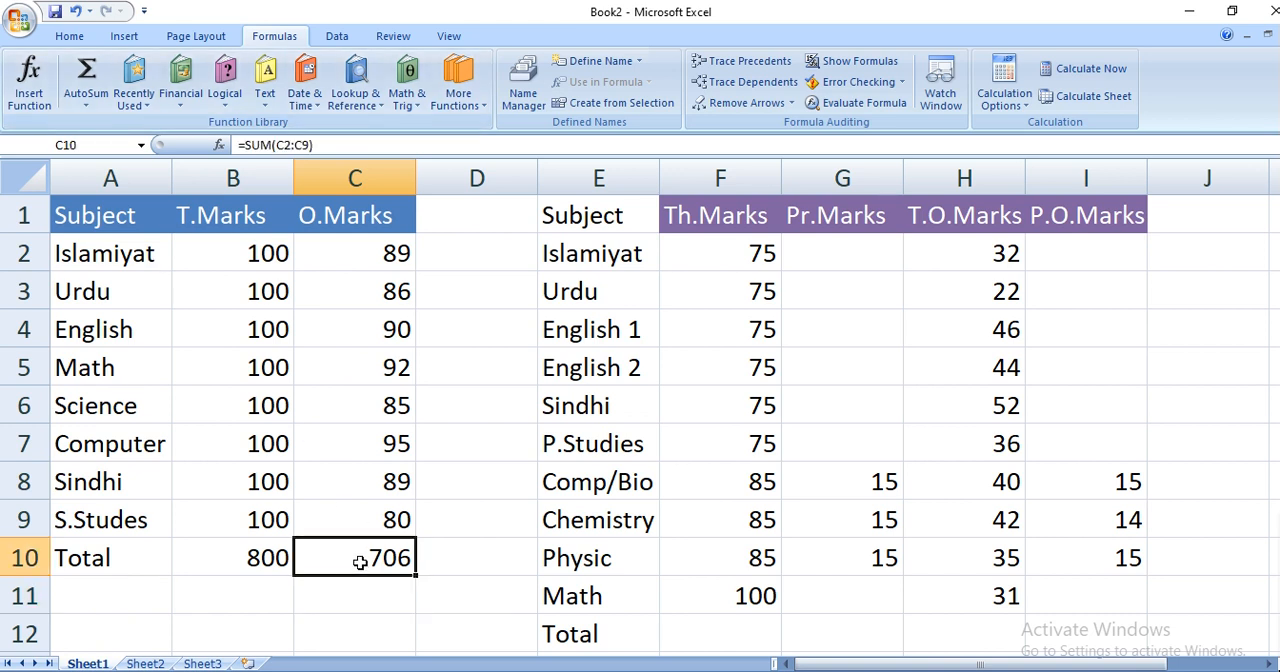
# - Total the theory and practical marks together in cell F12 with =SUM(F2:F11,G8:G10)
pyautogui.click(740, 634)
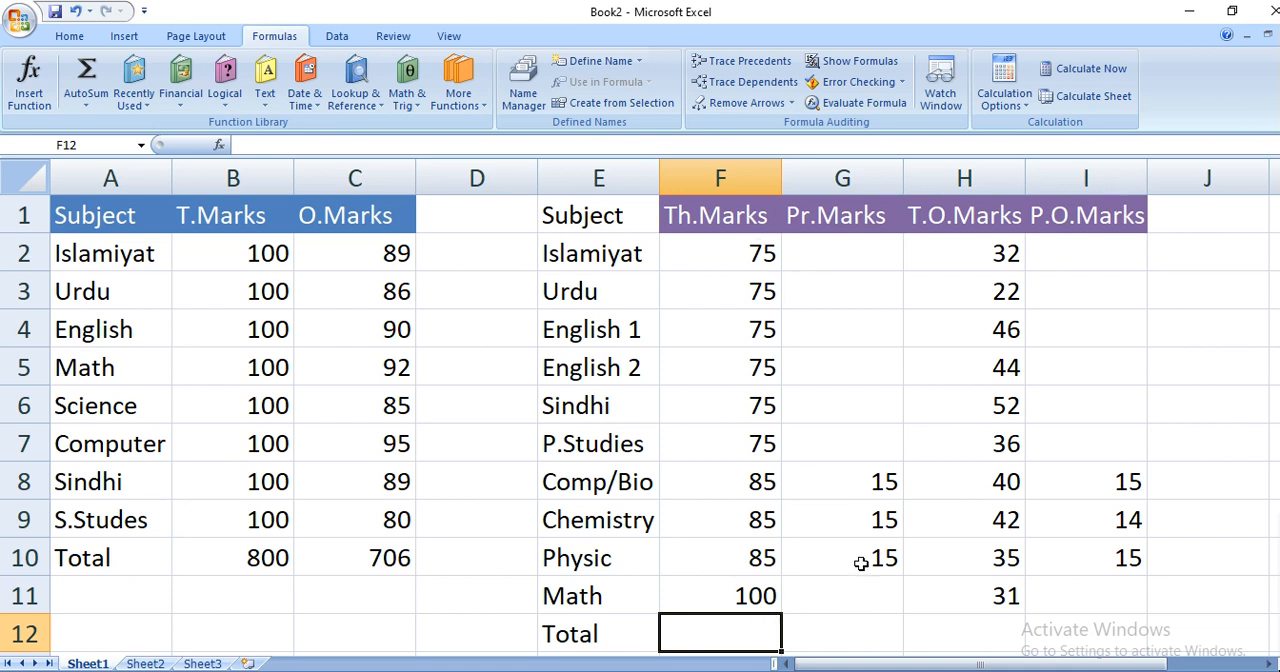
pyautogui.click(720, 259)
pyautogui.moveTo(720, 259); pyautogui.dragTo(720, 590)
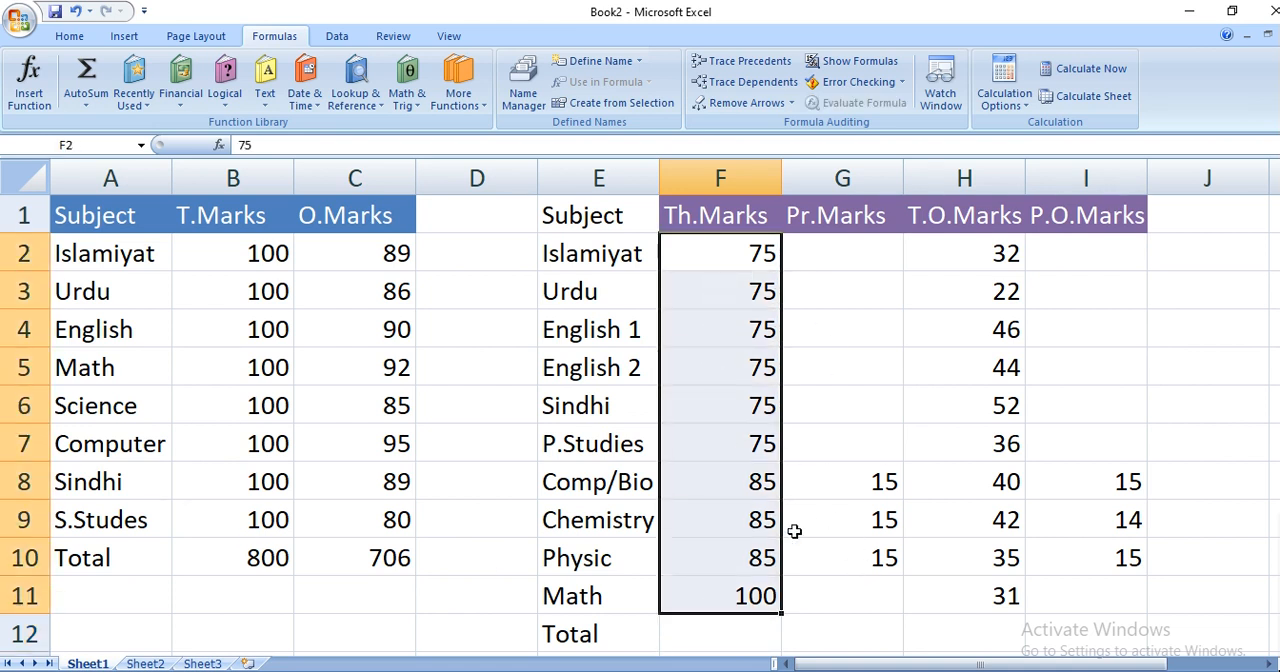
pyautogui.moveTo(858, 475); pyautogui.dragTo(856, 552)
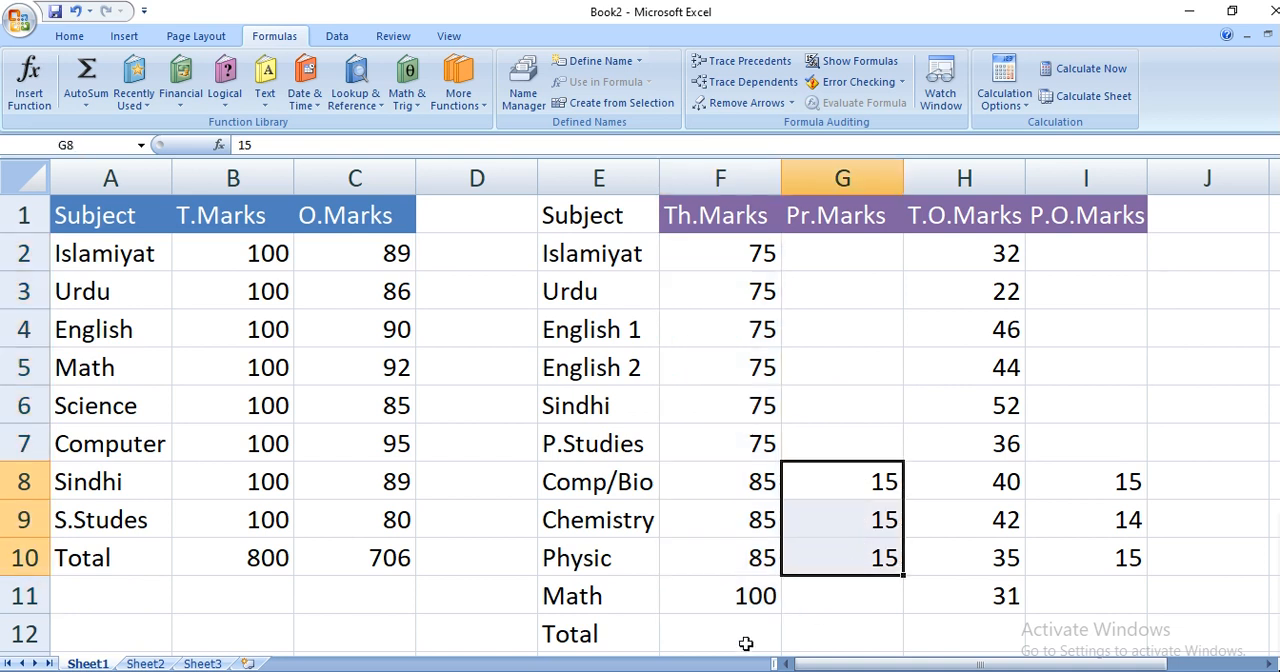
pyautogui.click(720, 633)
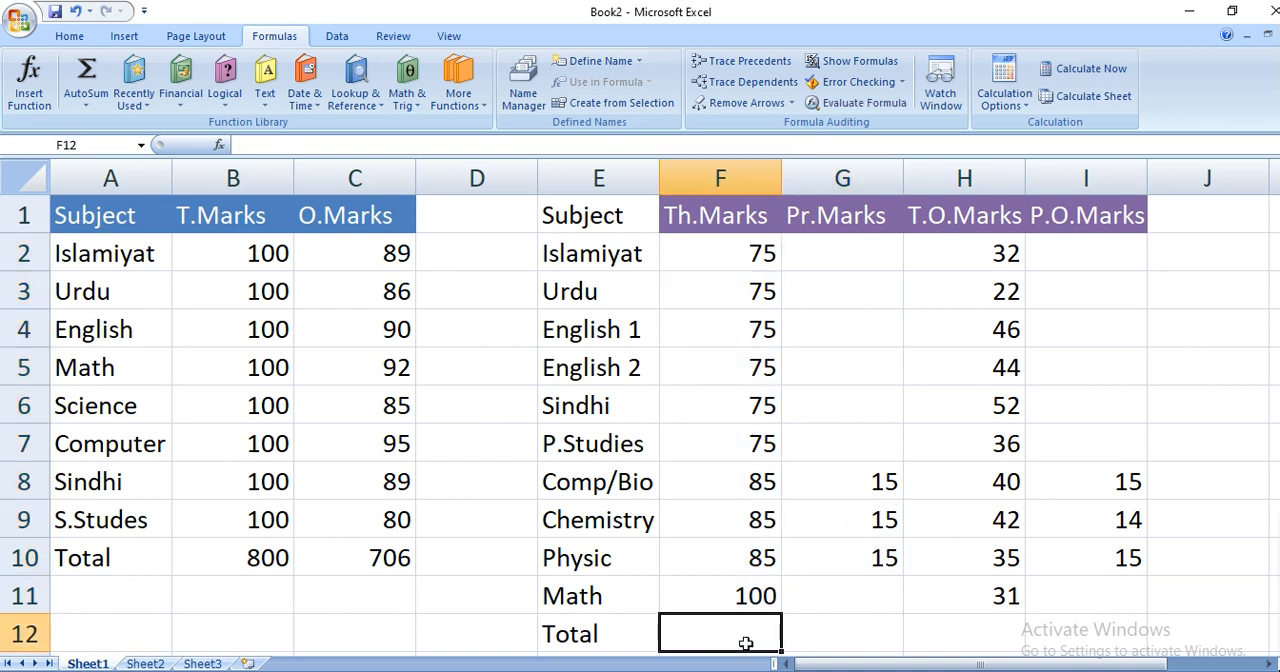
pyautogui.click(86, 86)
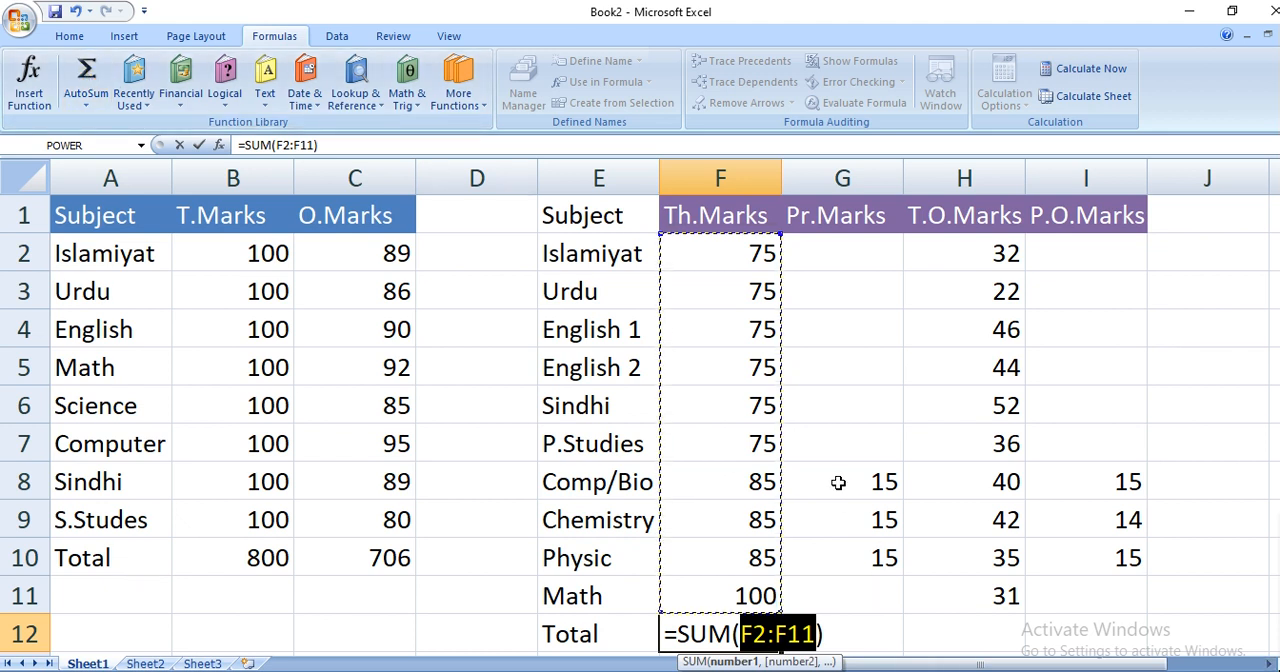
pyautogui.write(',')
pyautogui.moveTo(840, 485); pyautogui.dragTo(837, 555)
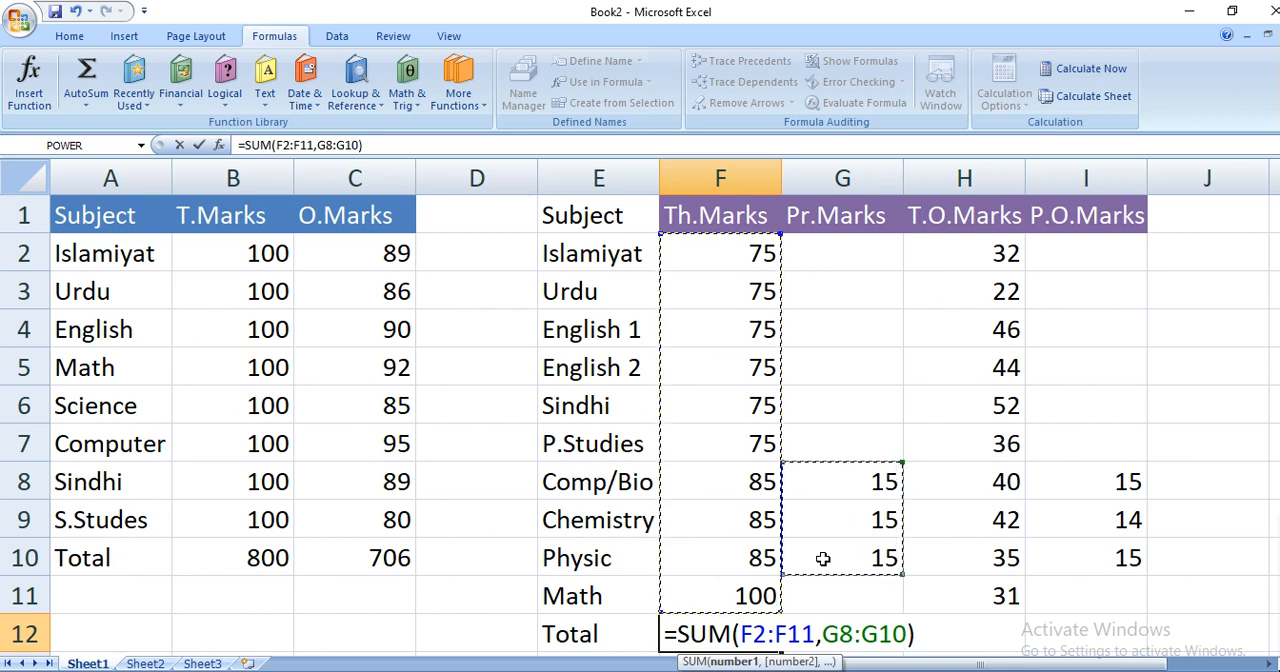
pyautogui.press('Return')
pyautogui.click(674, 590)
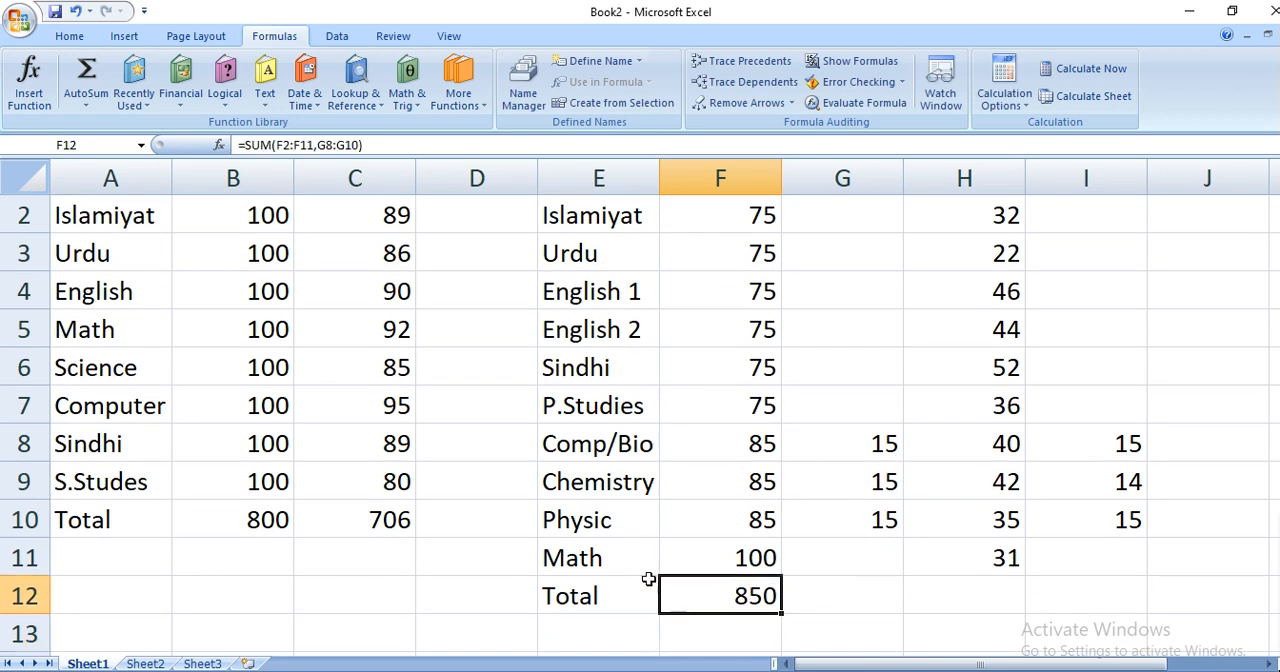
pyautogui.scroll(1, 608, 537)
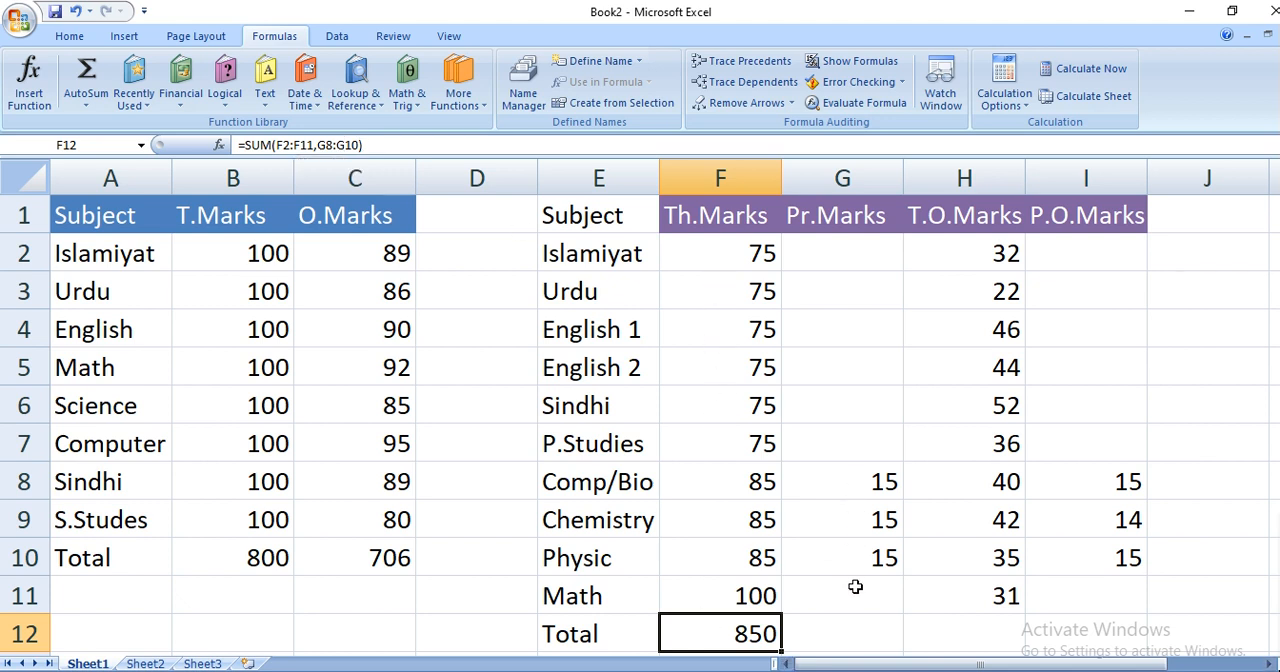
# - Total the obtained theory and practical marks in cell H12 with =SUM(H2:H11,I8:I10)
pyautogui.click(982, 630)
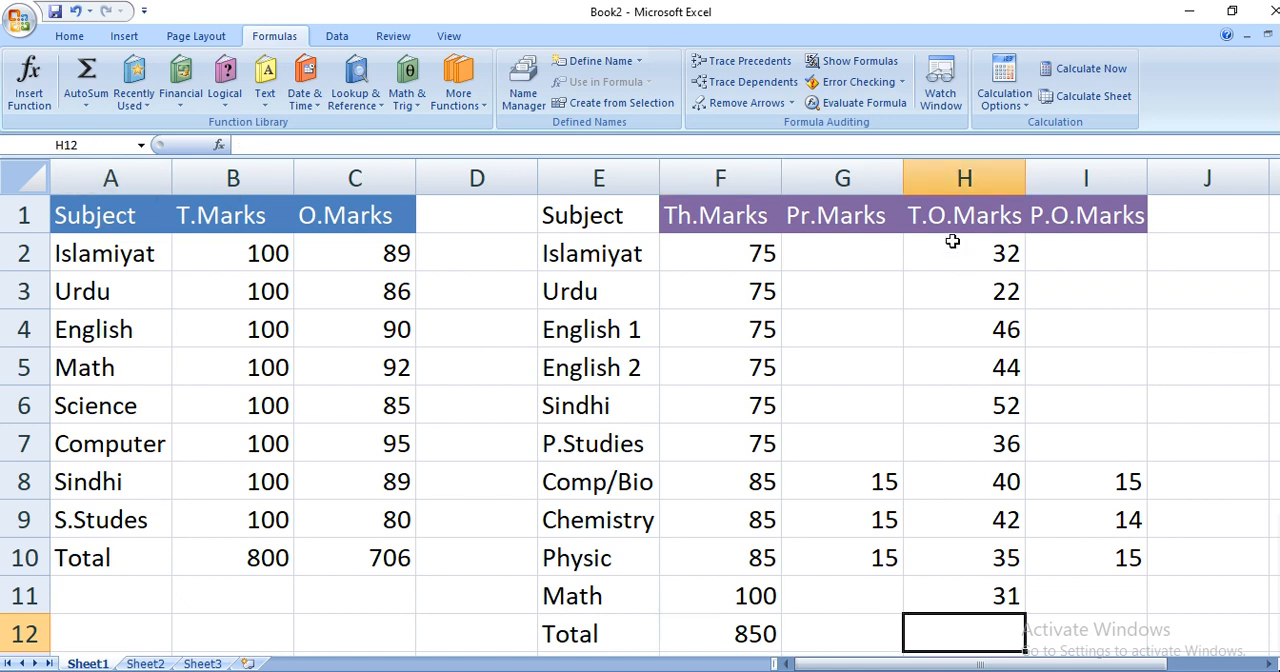
pyautogui.moveTo(952, 241); pyautogui.dragTo(964, 600)
pyautogui.moveTo(1100, 474); pyautogui.dragTo(1104, 566)
pyautogui.click(988, 639)
pyautogui.click(86, 75)
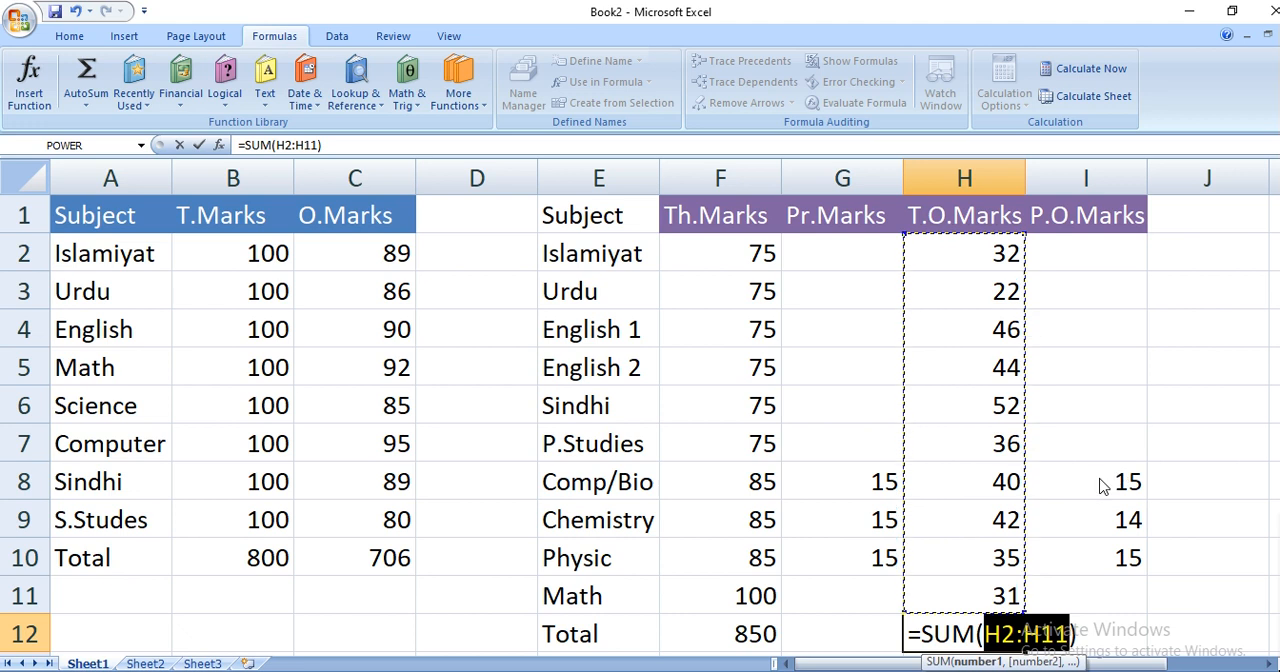
pyautogui.moveTo(1089, 481); pyautogui.dragTo(1088, 556)
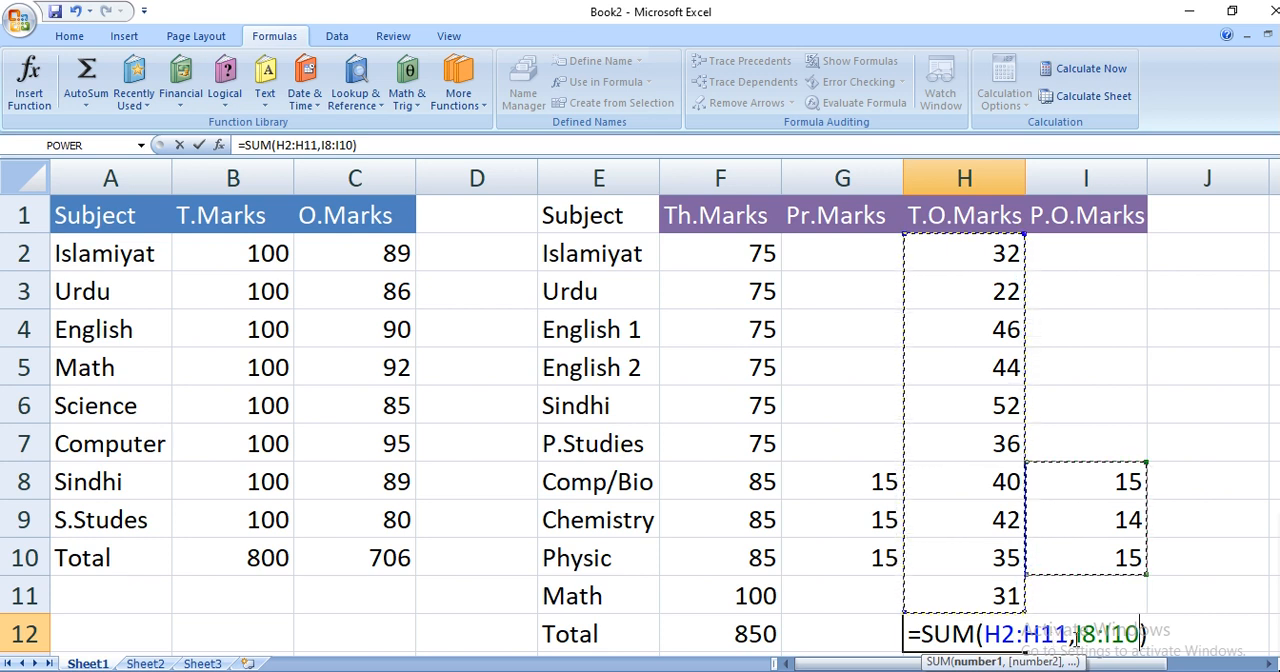
pyautogui.press('Return')
pyautogui.click(972, 594)
pyautogui.scroll(1, 972, 594)
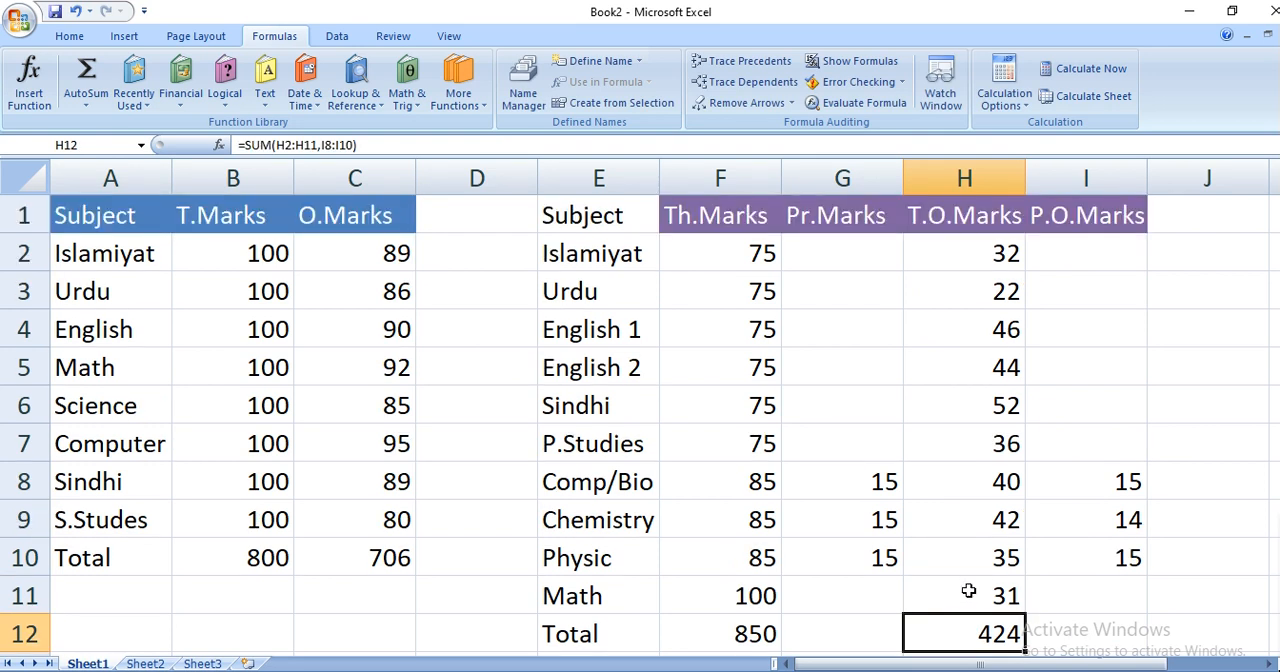
# - On Sheet2, total the Qty sold in a Quarter column in cell C7 with AutoSum over C2:C6
pyautogui.click(145, 664)
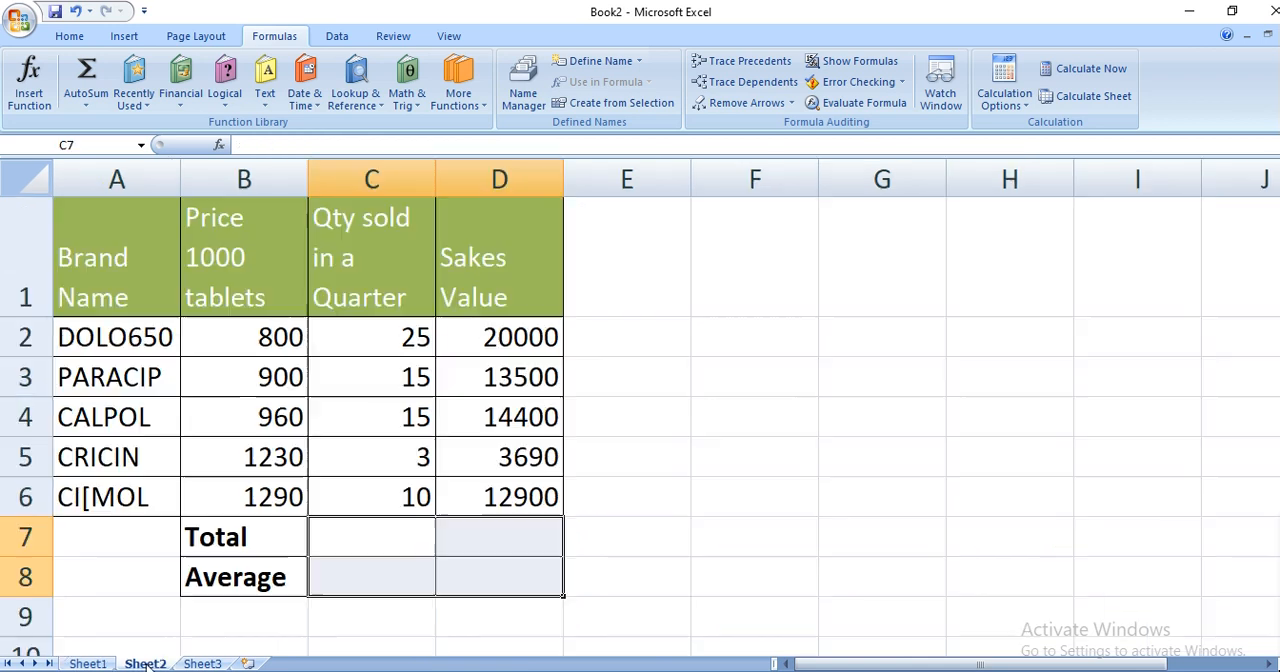
pyautogui.click(320, 540)
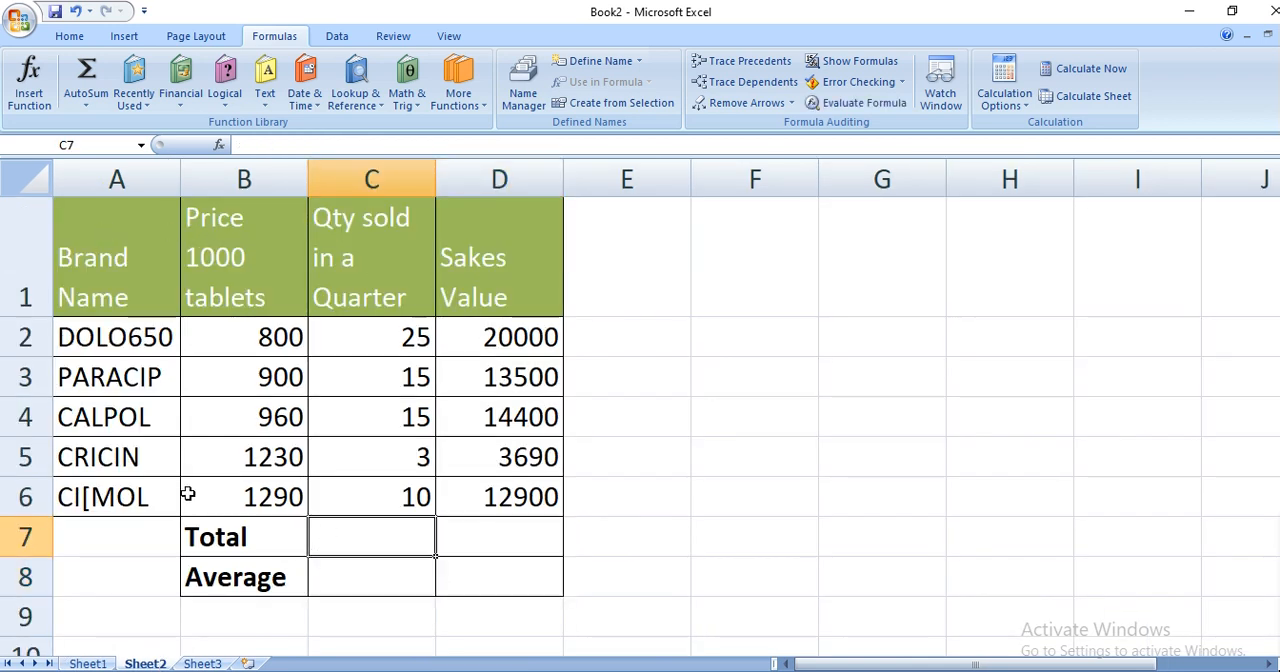
pyautogui.moveTo(103, 211); pyautogui.dragTo(515, 583)
pyautogui.click(397, 533)
pyautogui.moveTo(367, 331); pyautogui.dragTo(391, 502)
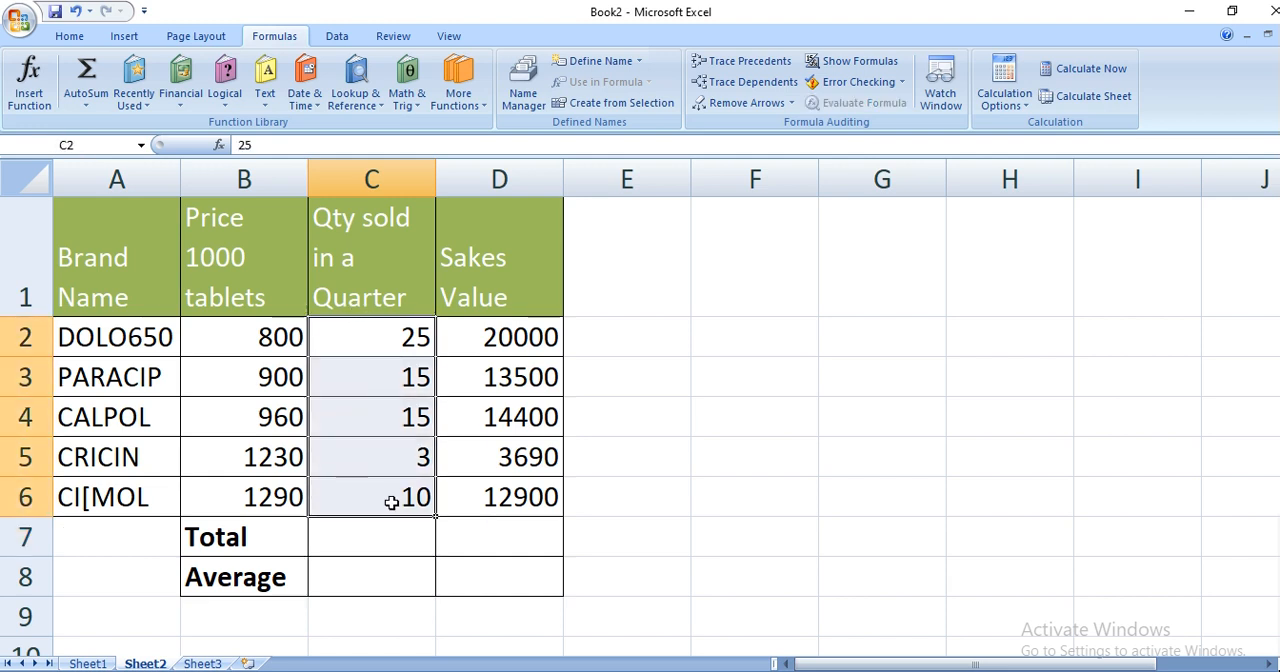
pyautogui.moveTo(480, 340); pyautogui.dragTo(493, 500)
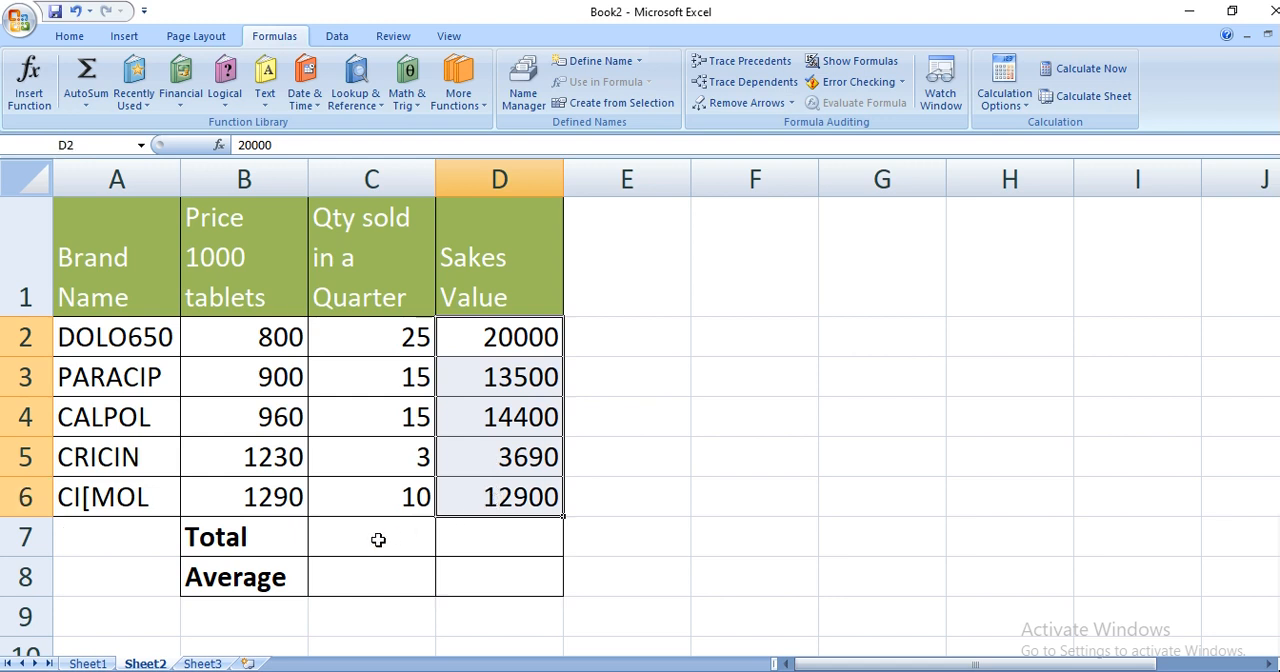
pyautogui.click(378, 536)
pyautogui.click(86, 78)
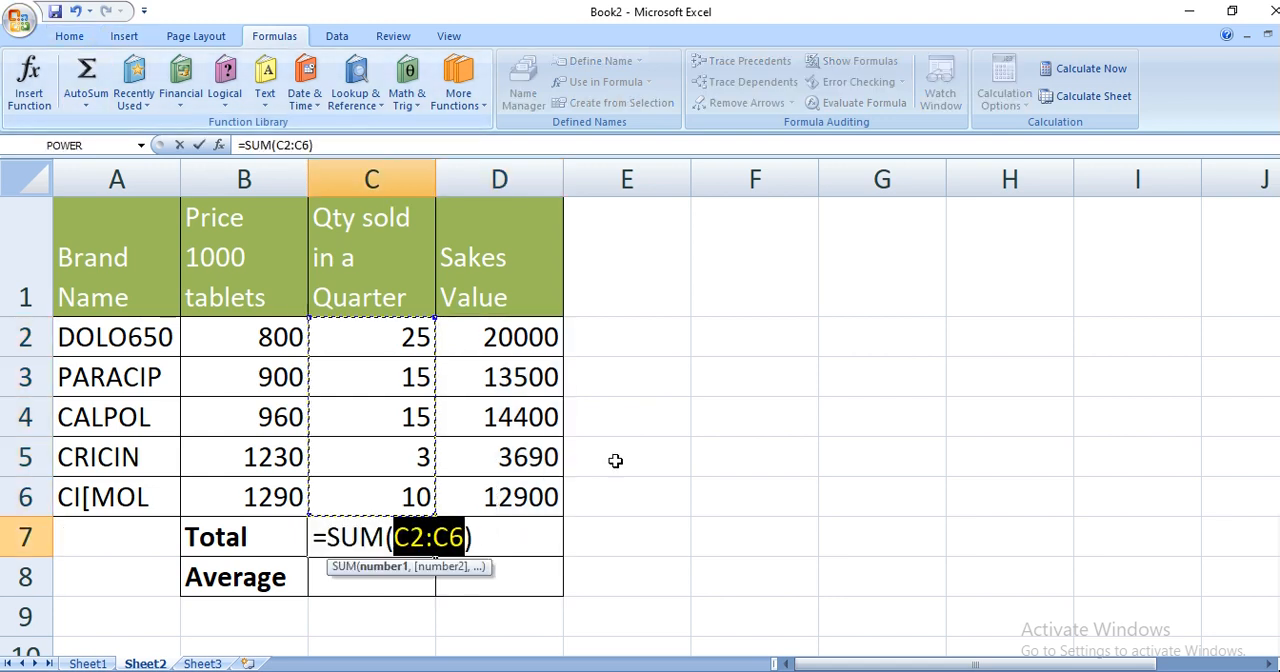
pyautogui.press('Return')
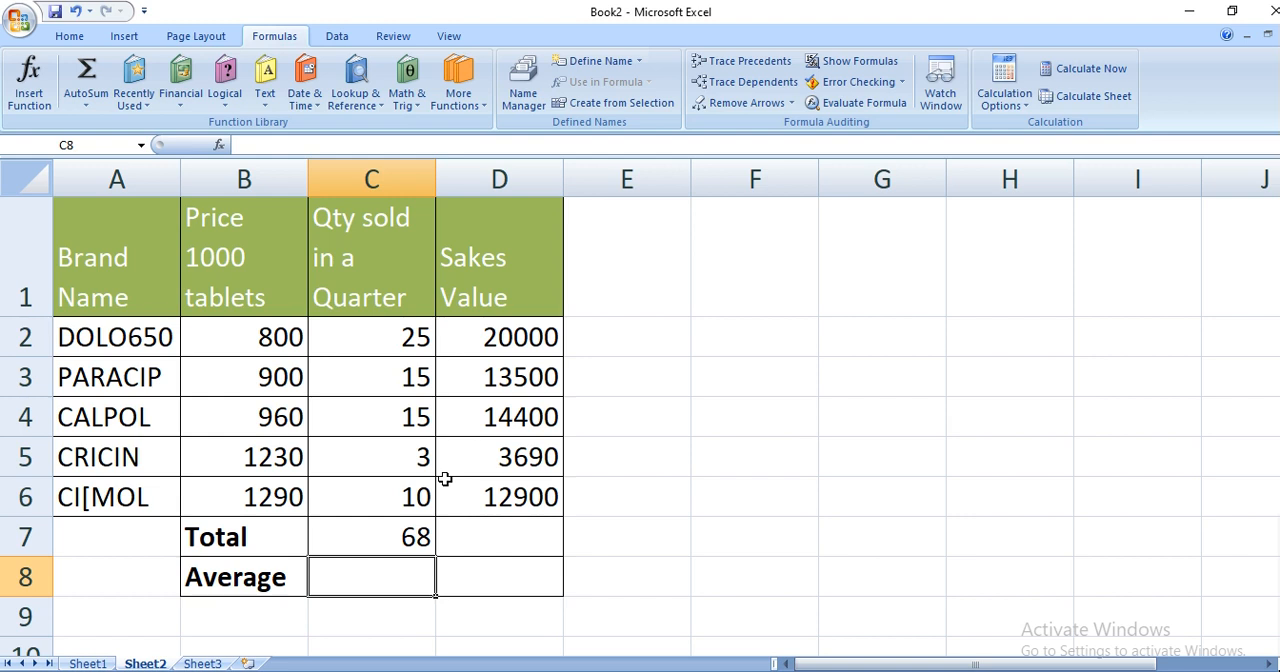
# - Total the Sakes Value column in cell D7 with AutoSum over D2:D6
pyautogui.click(474, 538)
pyautogui.click(88, 76)
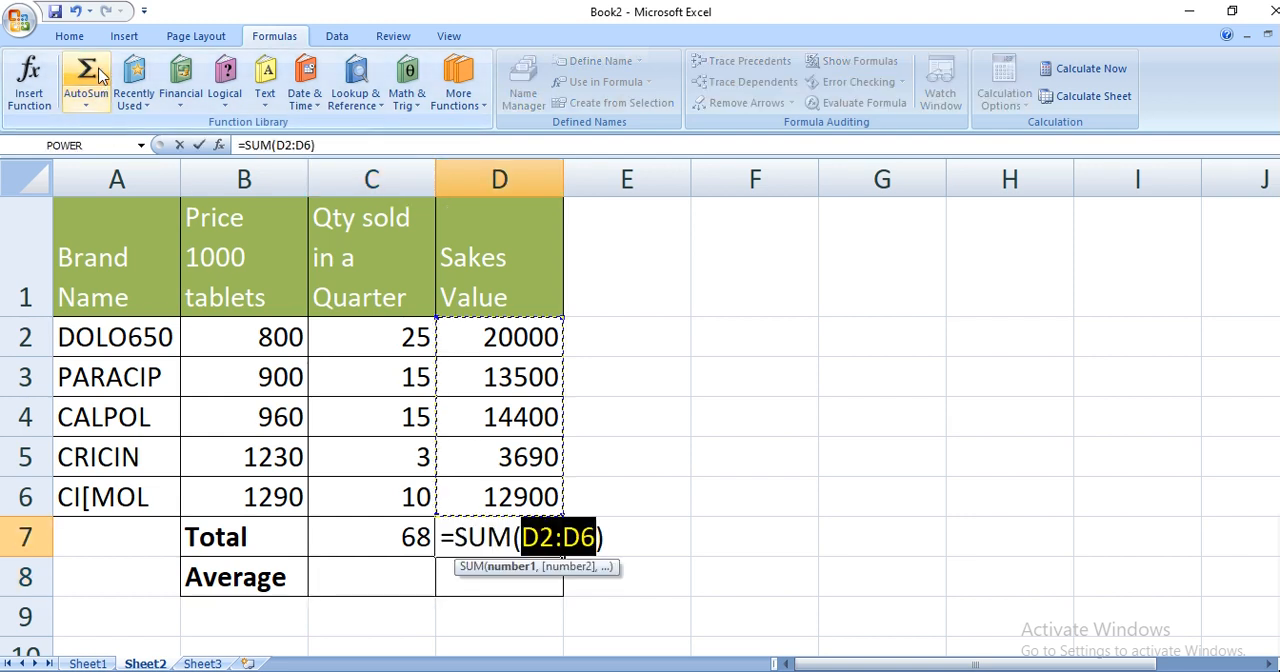
pyautogui.press('Return')
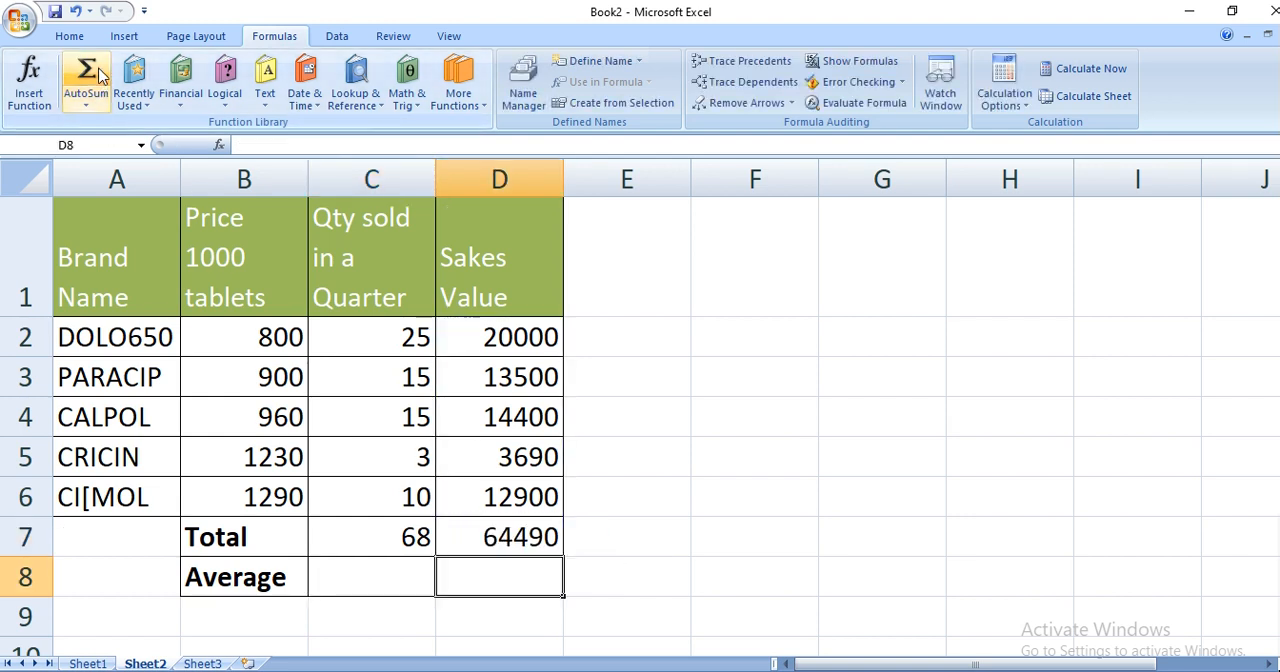
# - Average the Qty sold in a Quarter values in cell C8 with AutoSum's Average over C2:C6, excluding the total
pyautogui.click(378, 576)
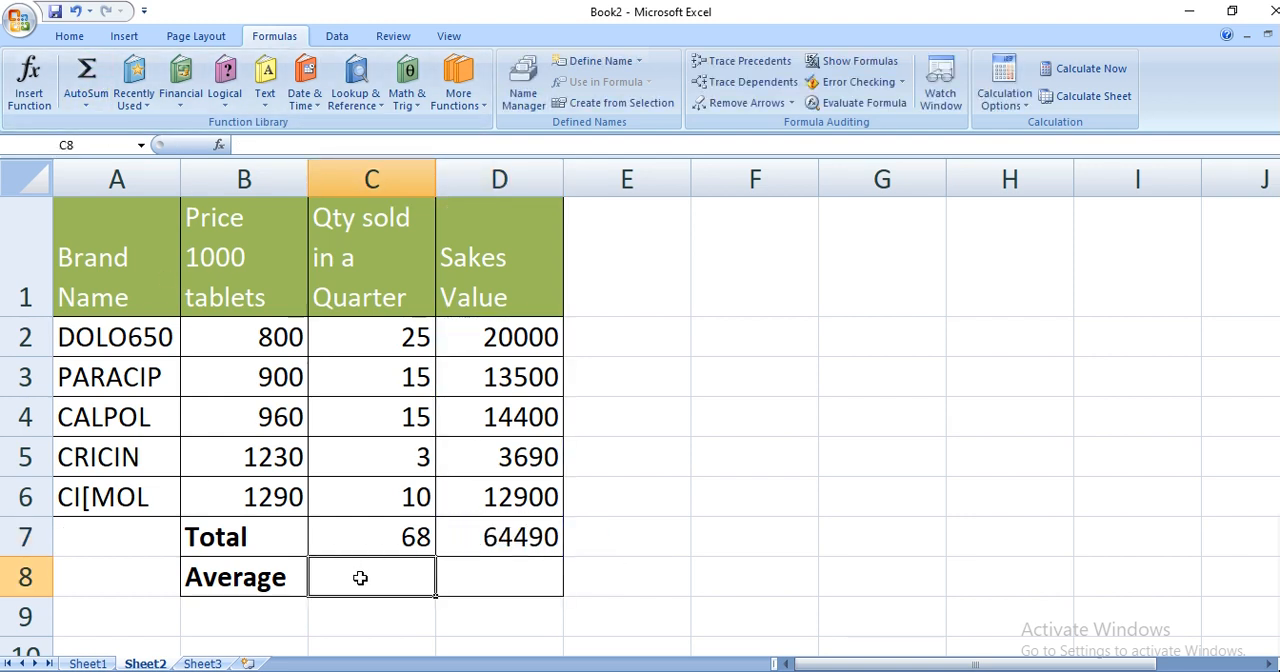
pyautogui.click(84, 105)
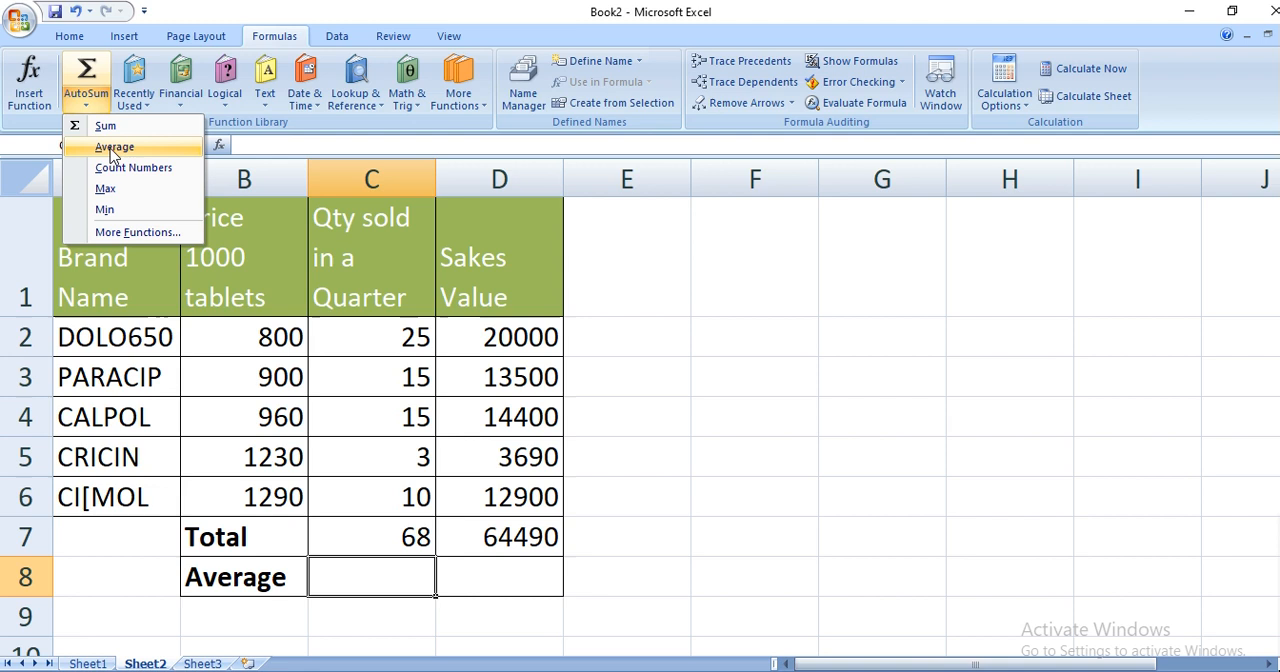
pyautogui.click(112, 148)
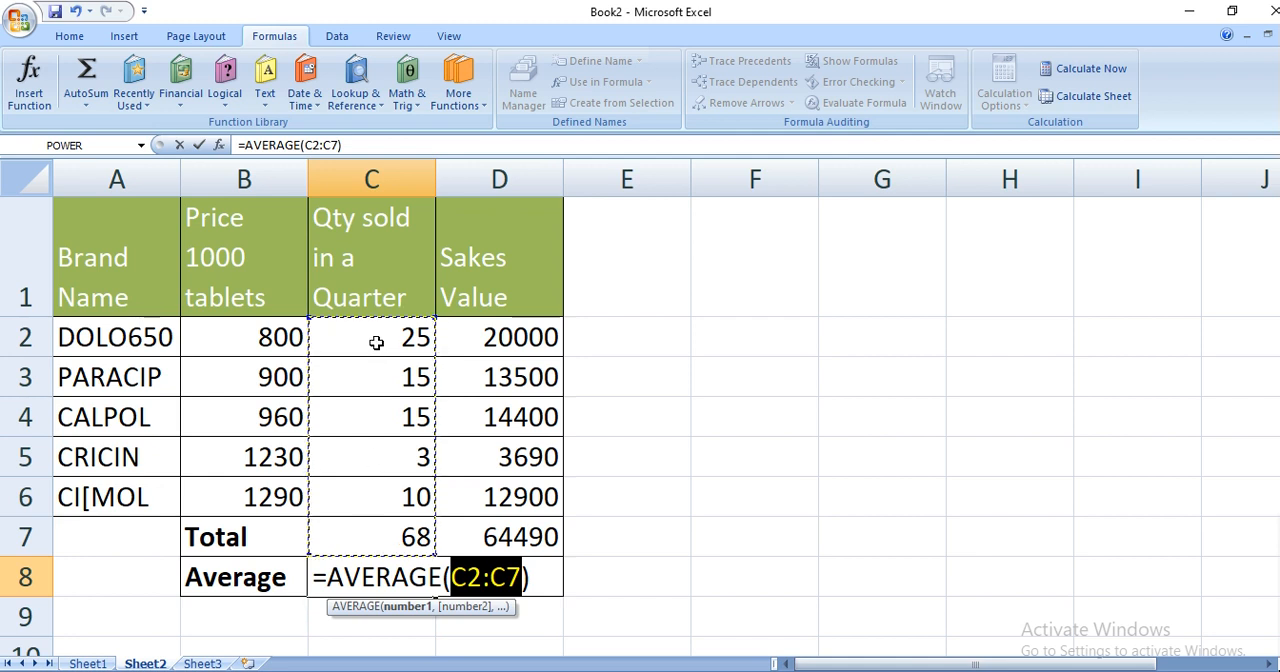
pyautogui.moveTo(377, 338); pyautogui.dragTo(376, 497)
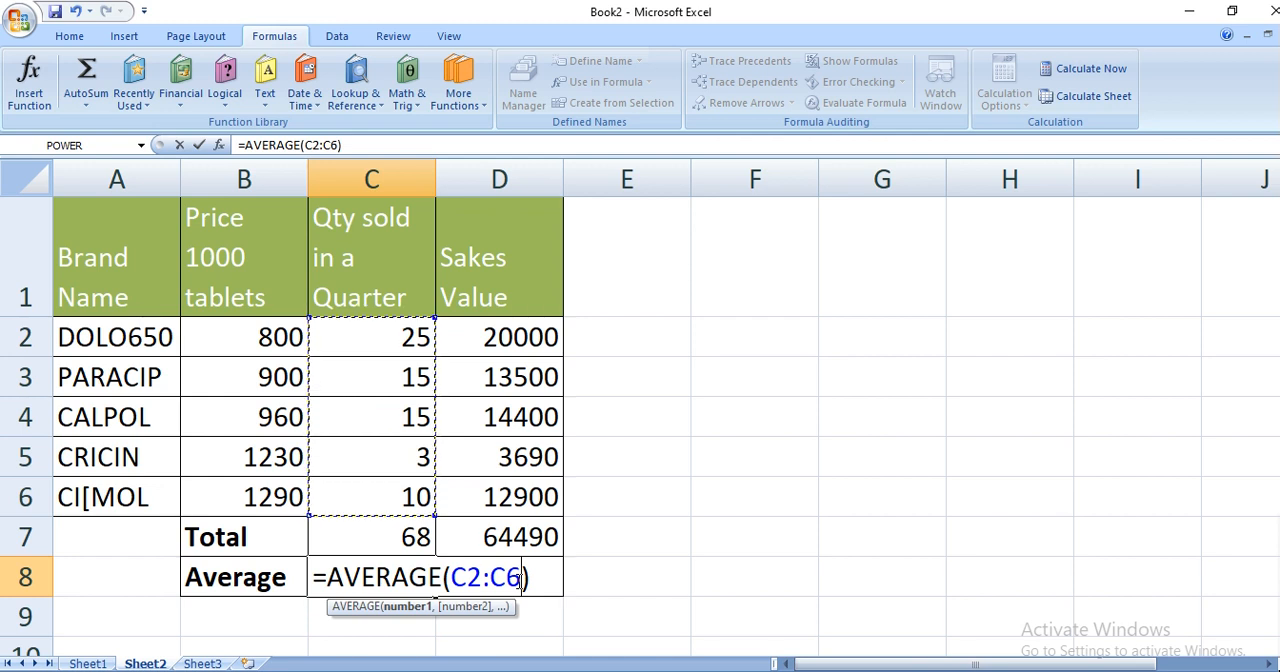
pyautogui.press('Return')
pyautogui.click(419, 577)
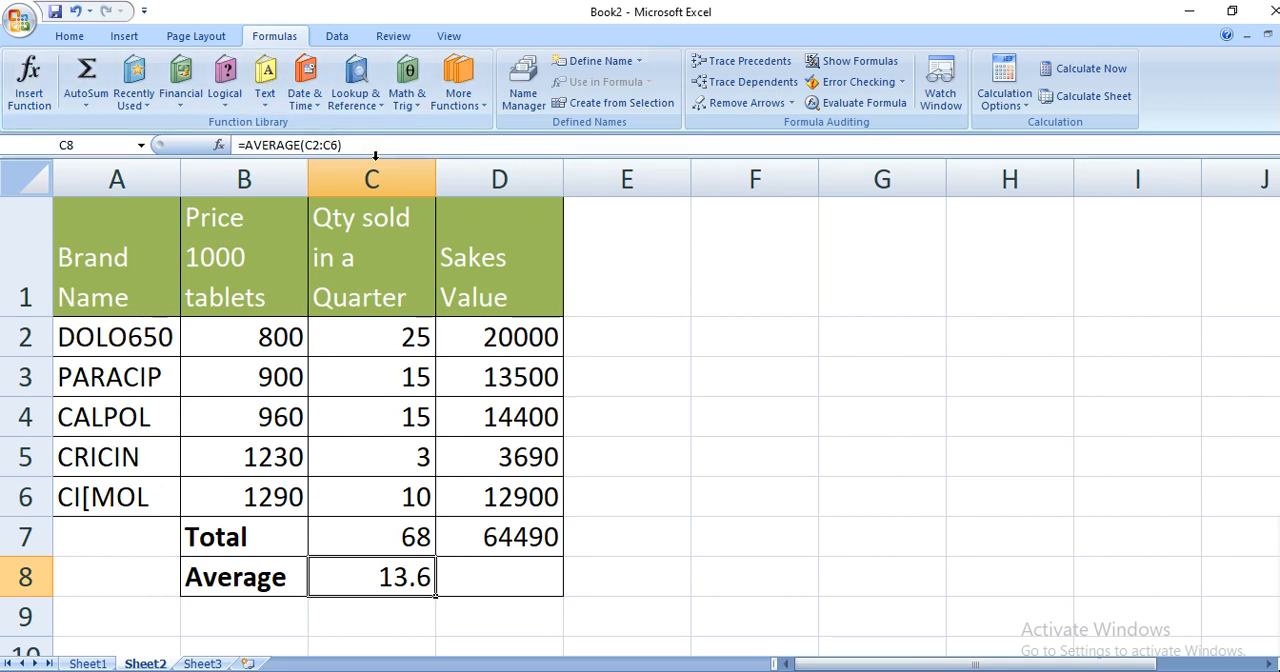
# - Average the Sakes Value column in cell D8 with AutoSum's Average over D2:D6
pyautogui.click(506, 581)
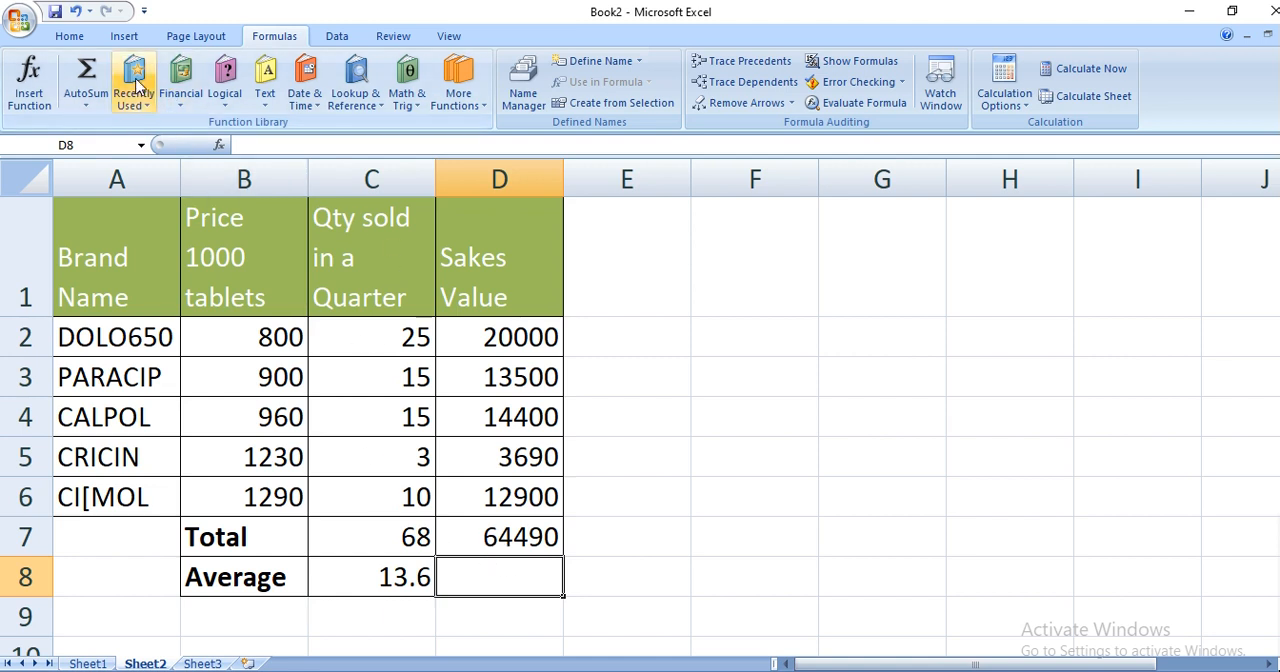
pyautogui.click(88, 95)
pyautogui.click(110, 147)
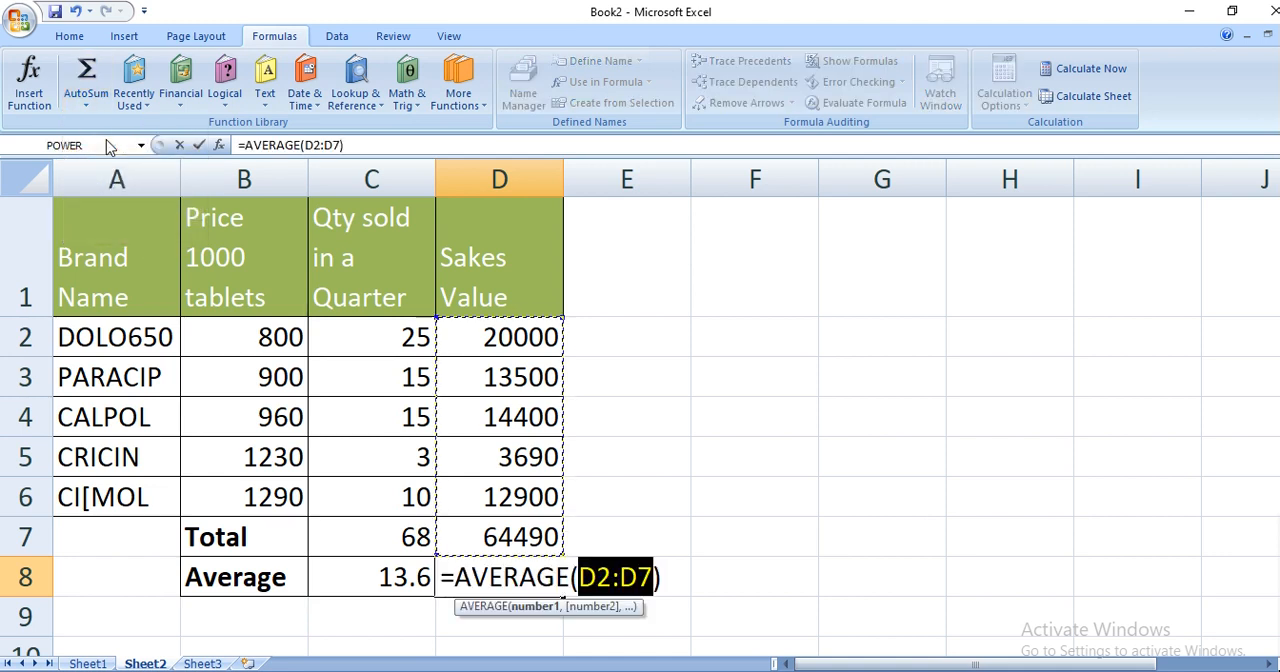
pyautogui.moveTo(480, 332); pyautogui.dragTo(498, 502)
pyautogui.press('Return')
pyautogui.click(518, 566)
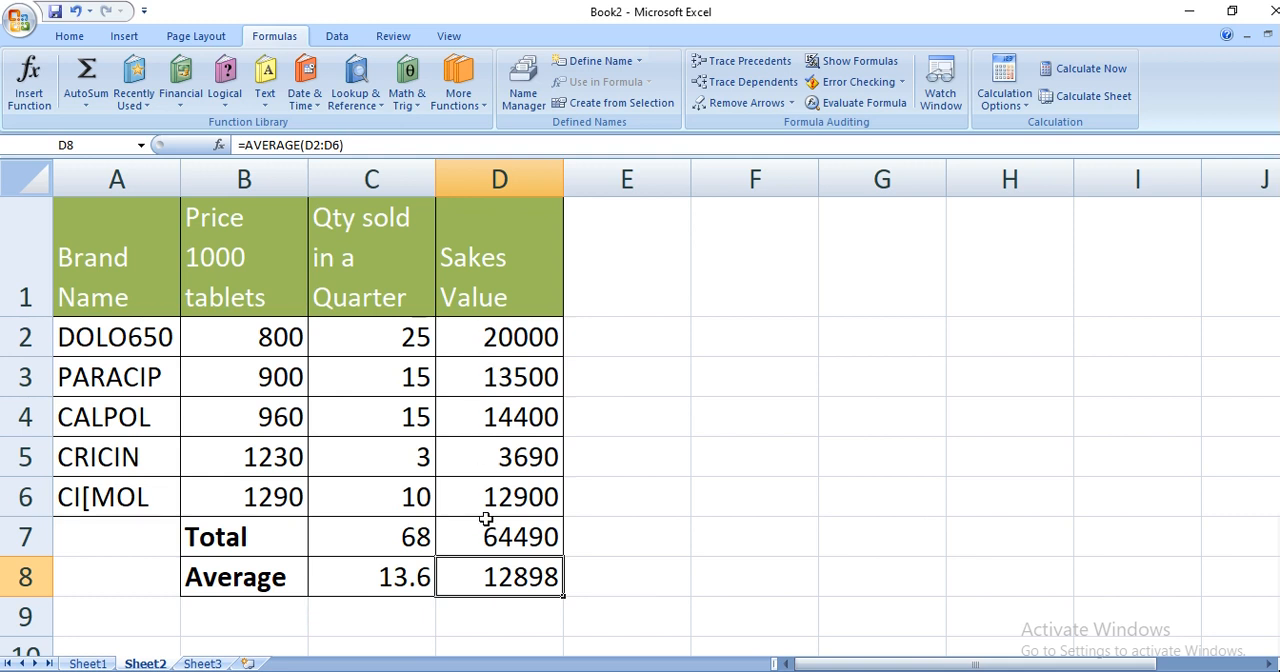
# - Count the numeric entries of the Price 1000 tablets column in cell E2 with Count Numbers over B2:B6
pyautogui.click(609, 340)
pyautogui.click(87, 106)
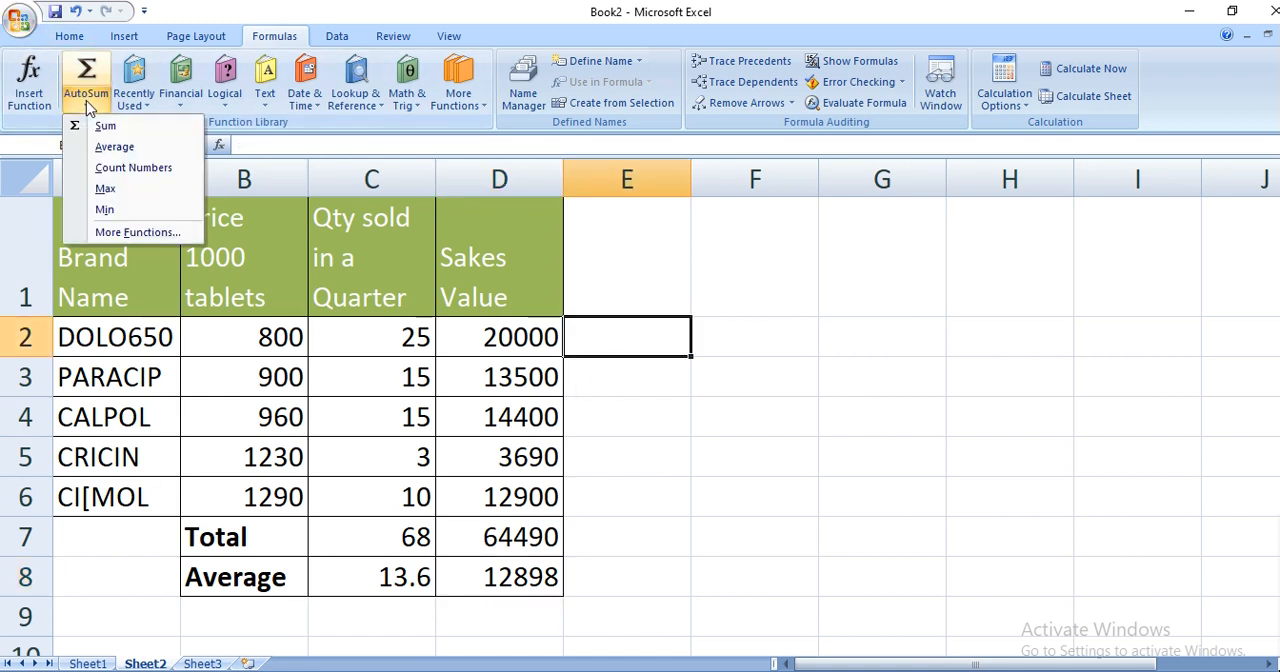
pyautogui.click(141, 168)
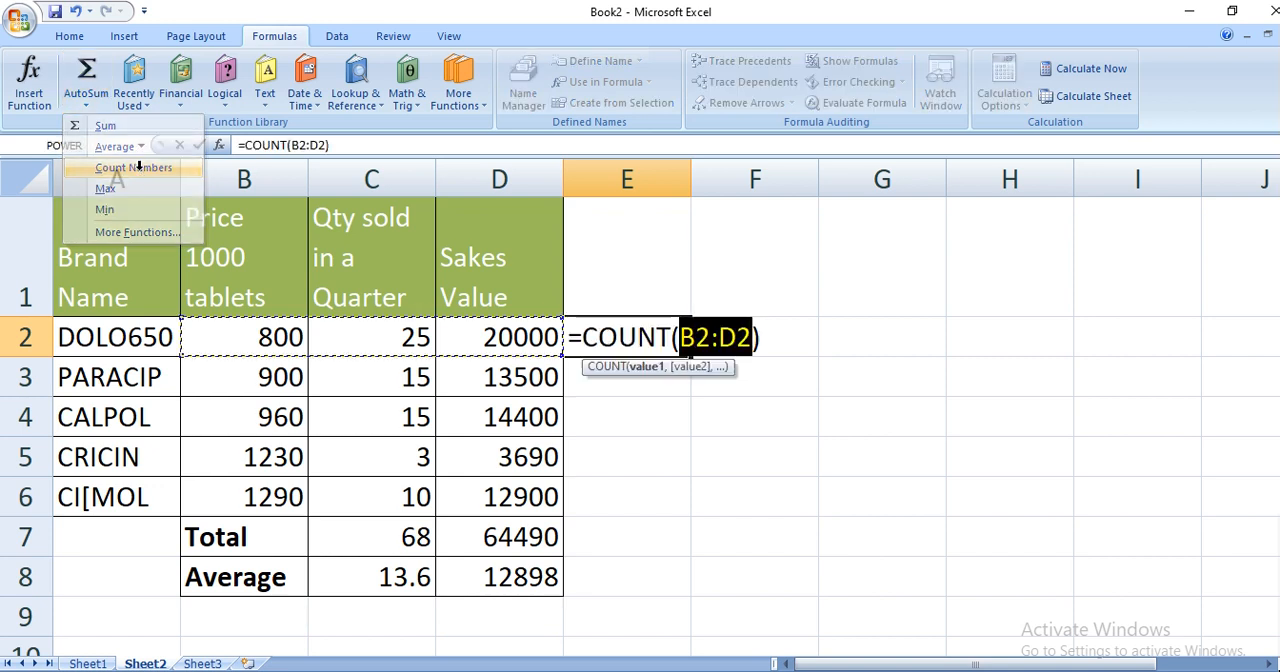
pyautogui.moveTo(225, 333); pyautogui.dragTo(240, 502)
pyautogui.press('Return')
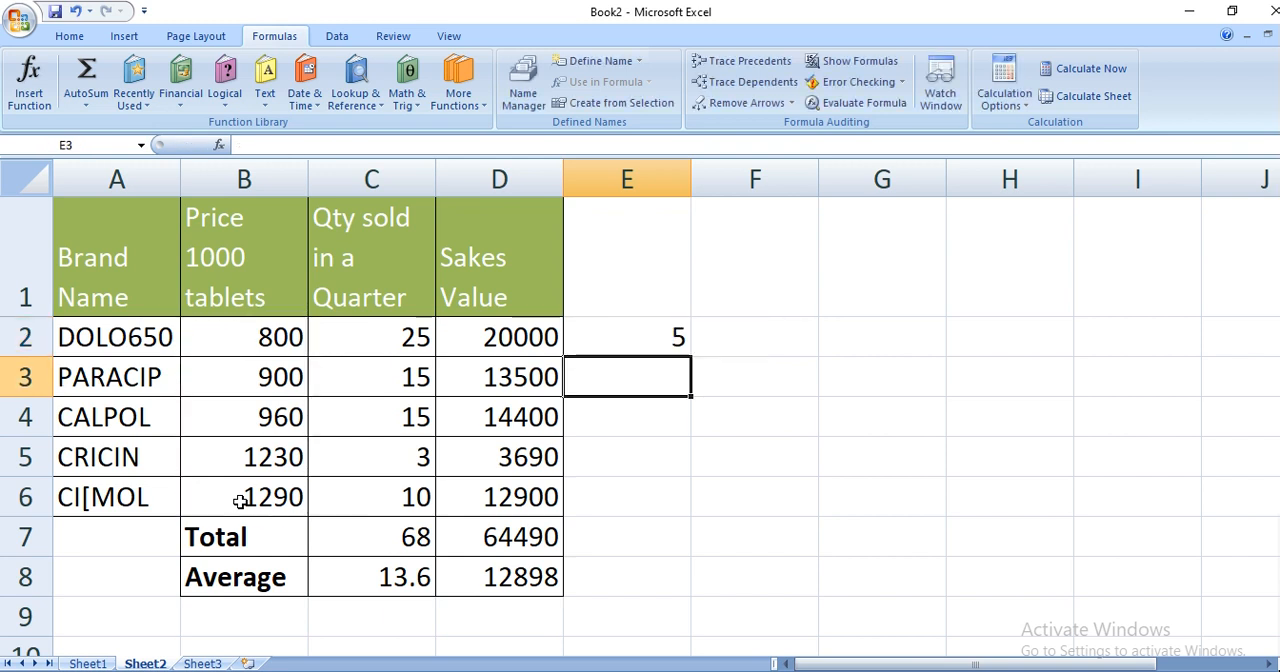
# - Review the count formula in E2 and go through the price cells B2 to B6 that it covers
pyautogui.click(603, 332)
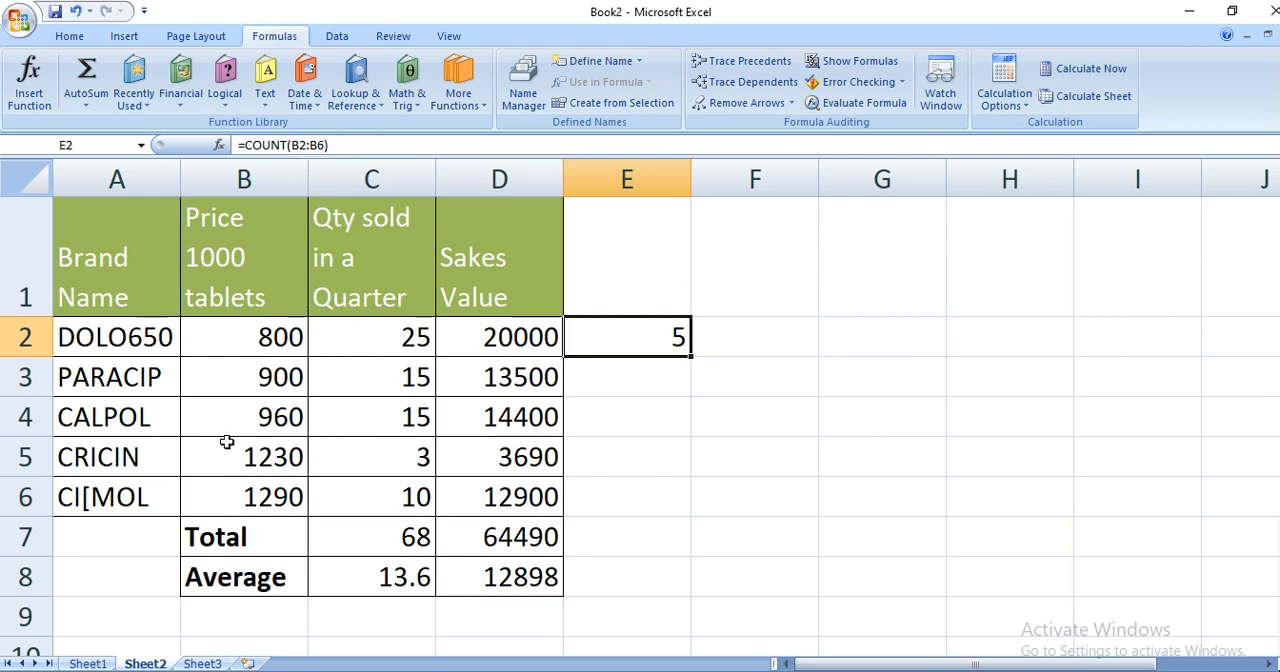
pyautogui.click(229, 337)
pyautogui.click(227, 379)
pyautogui.click(229, 420)
pyautogui.click(224, 462)
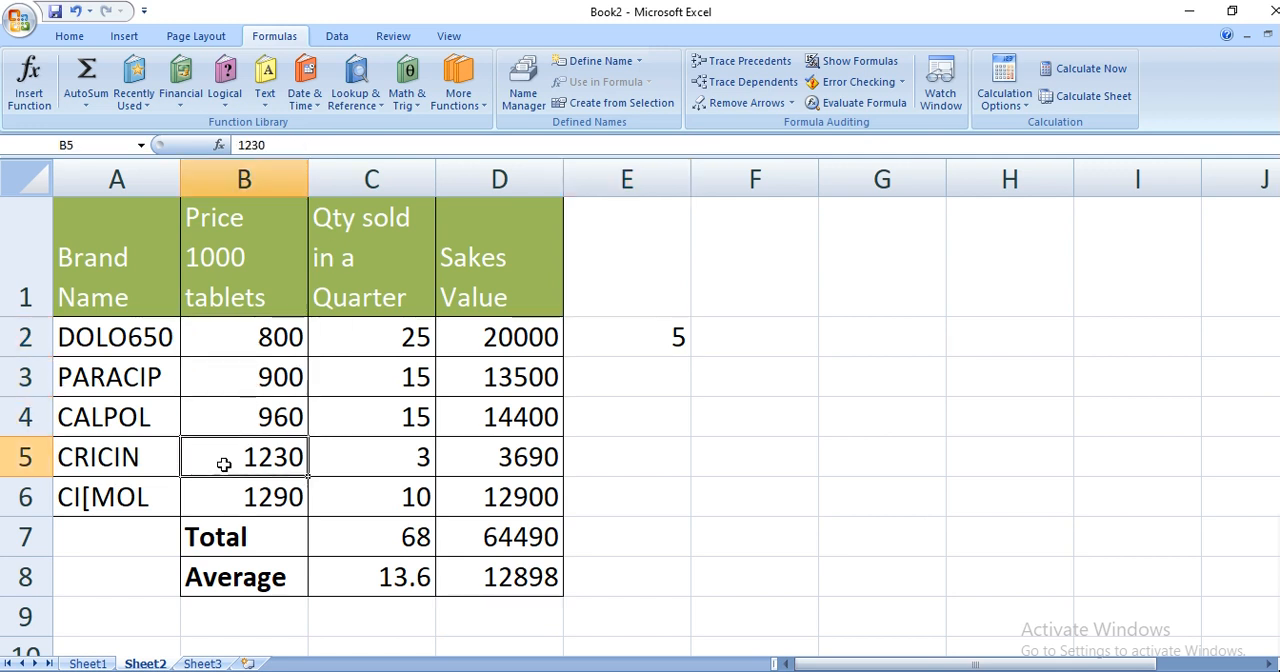
pyautogui.click(220, 498)
pyautogui.click(632, 350)
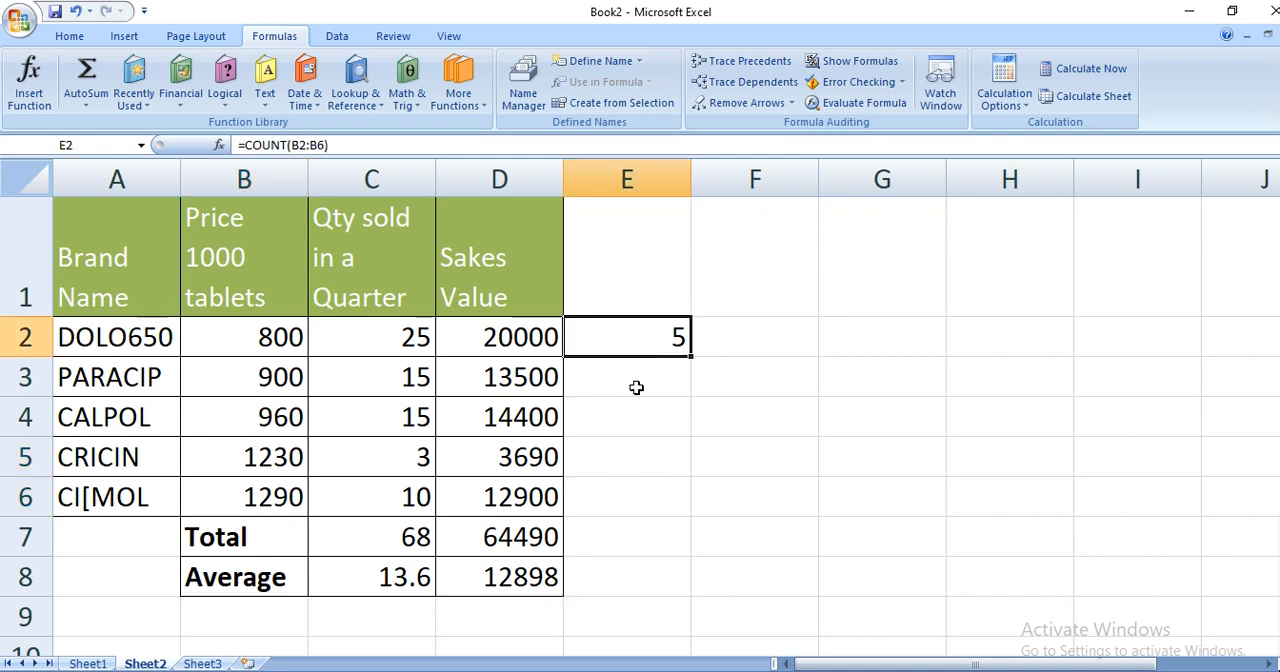
# - Find the largest quantity sold in cell E3 with AutoSum's Max over C2:C6
pyautogui.click(636, 387)
pyautogui.click(86, 105)
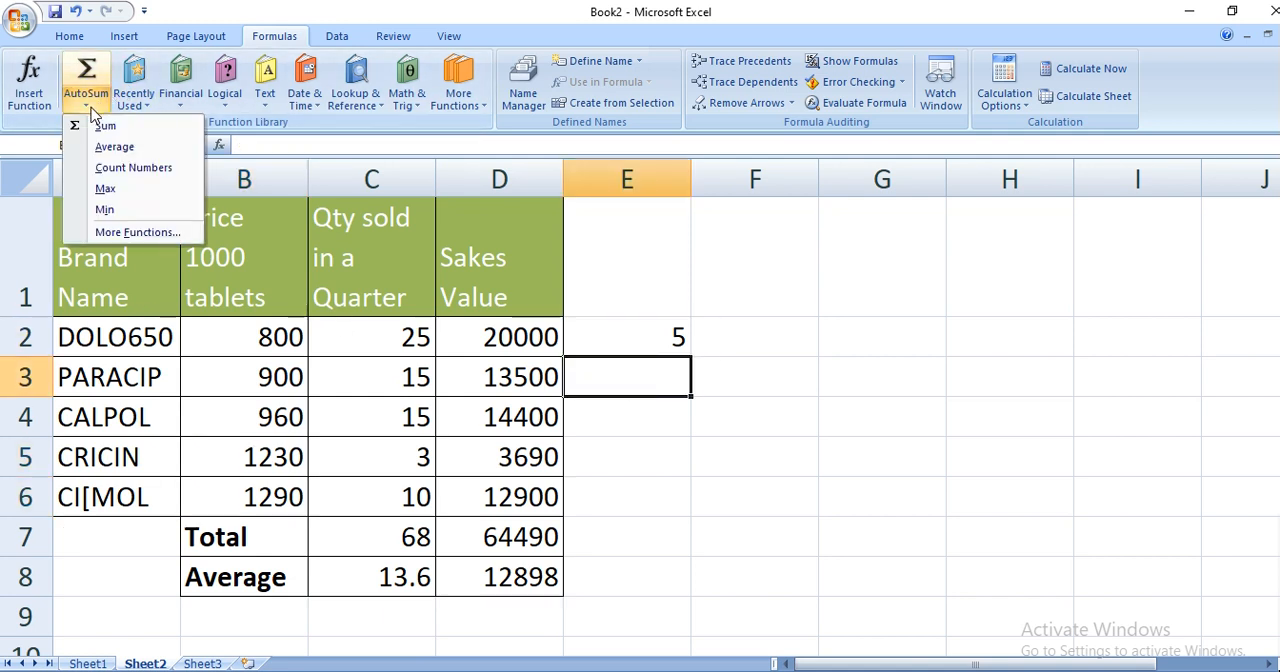
pyautogui.click(106, 190)
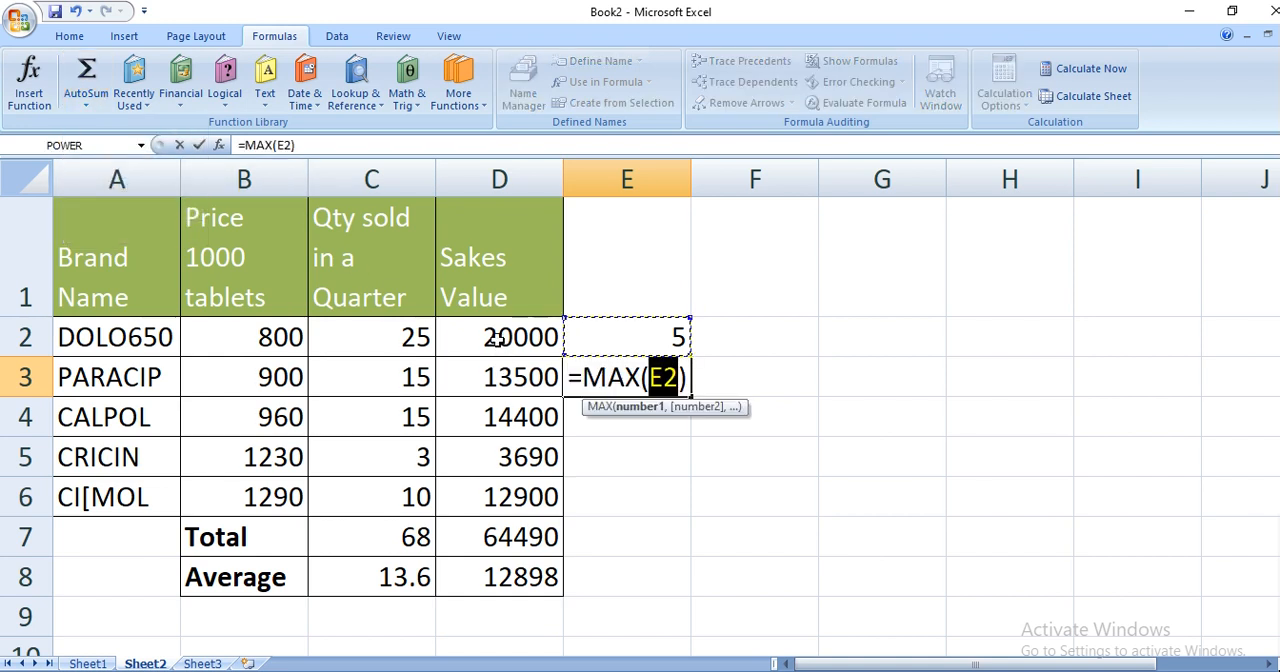
pyautogui.moveTo(394, 347); pyautogui.dragTo(387, 498)
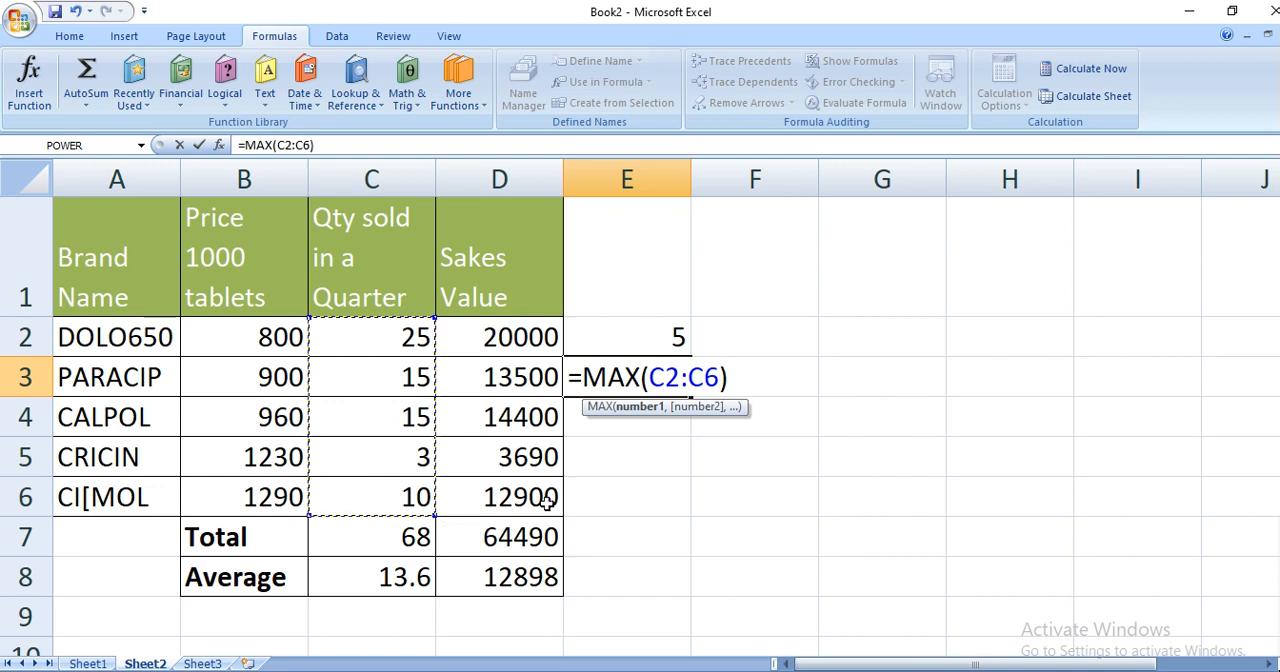
pyautogui.press('Return')
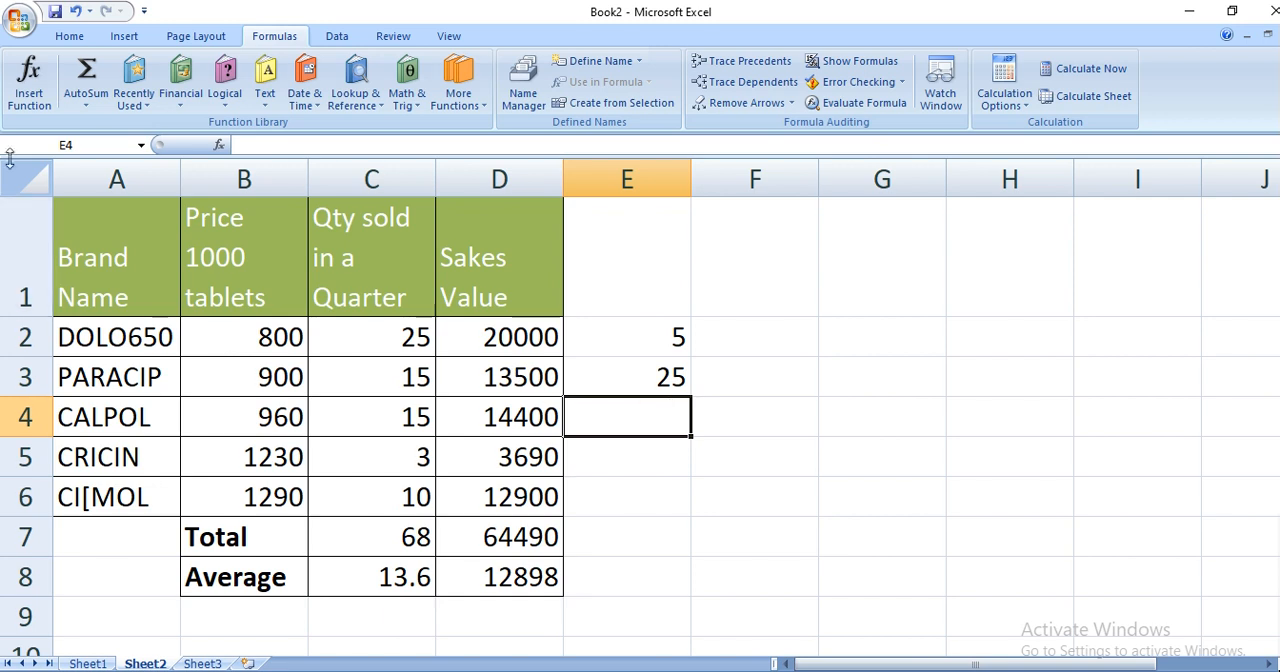
# - Find the lowest tablet price in cell E4 with AutoSum's Min over B2:B6
pyautogui.click(86, 104)
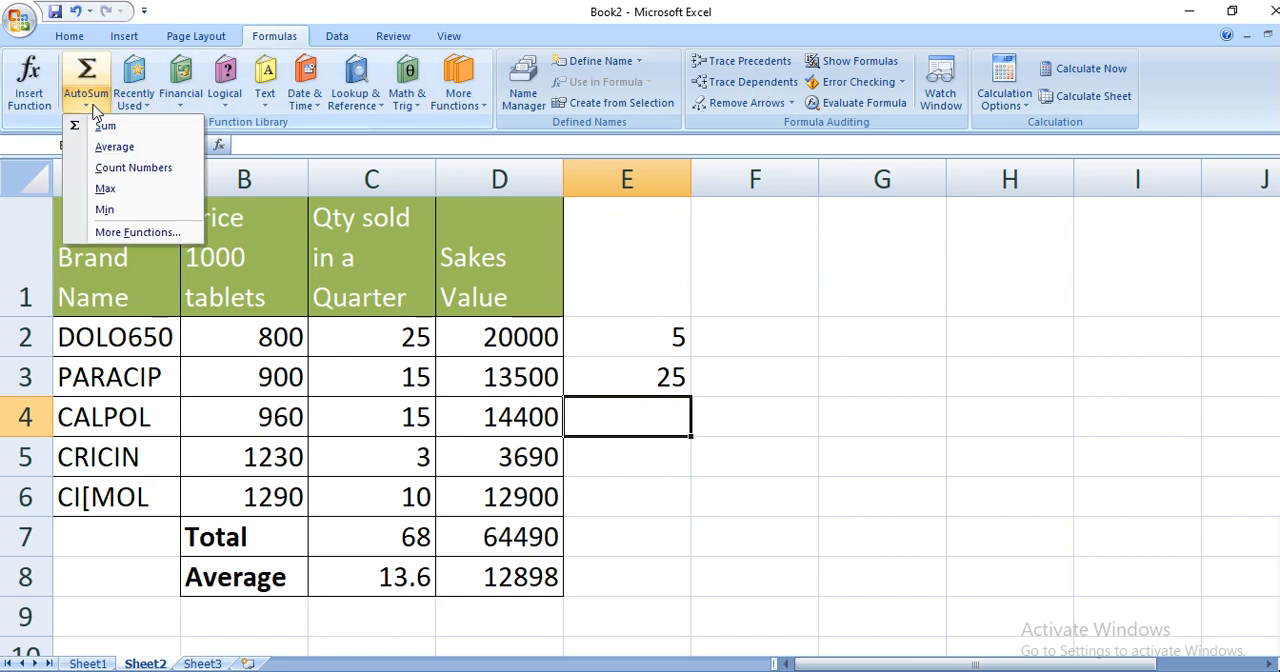
pyautogui.click(108, 211)
pyautogui.moveTo(240, 336); pyautogui.dragTo(255, 496)
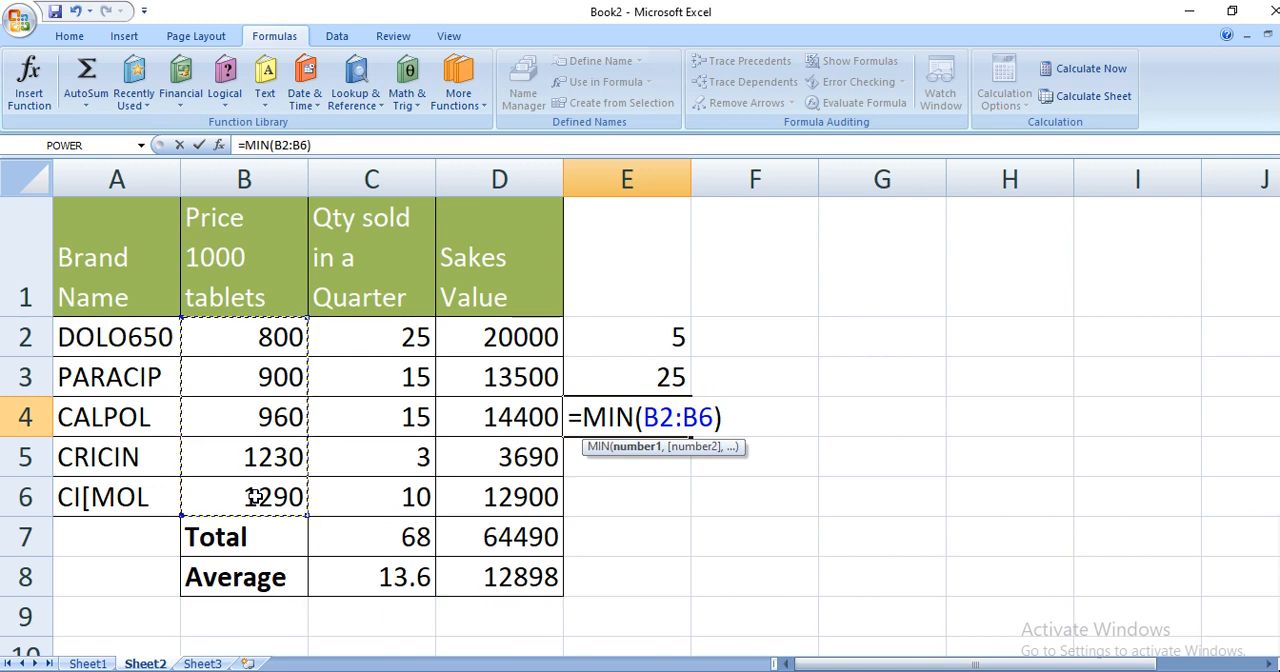
pyautogui.press('Return')
pyautogui.click(592, 413)
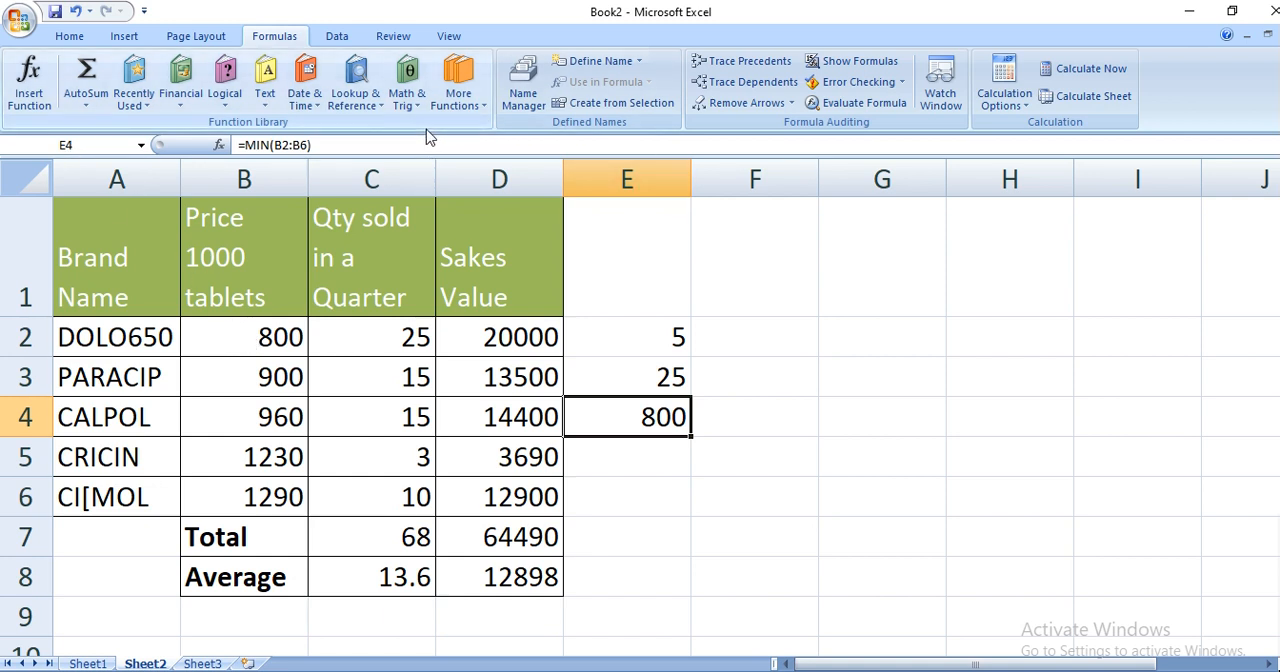
# - Look through the function library categories and view the function arguments of the MIN formula in E4
pyautogui.click(183, 100)
pyautogui.click(225, 97)
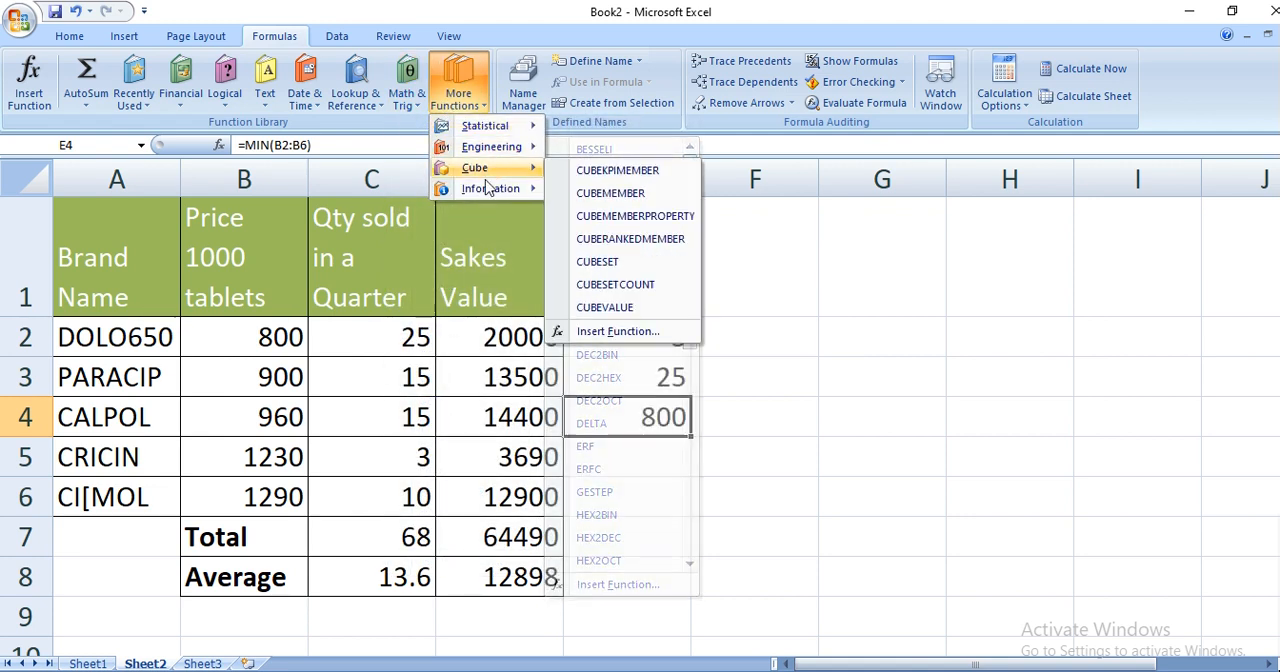
pyautogui.moveTo(485, 192)
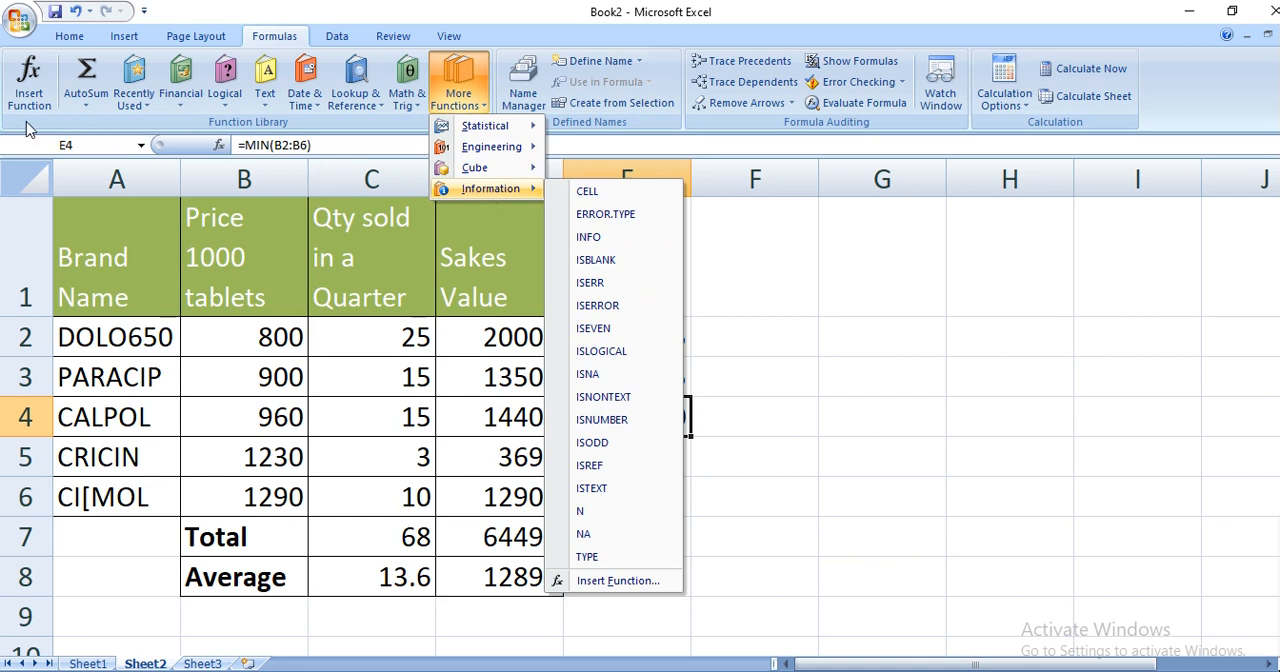
pyautogui.click(86, 107)
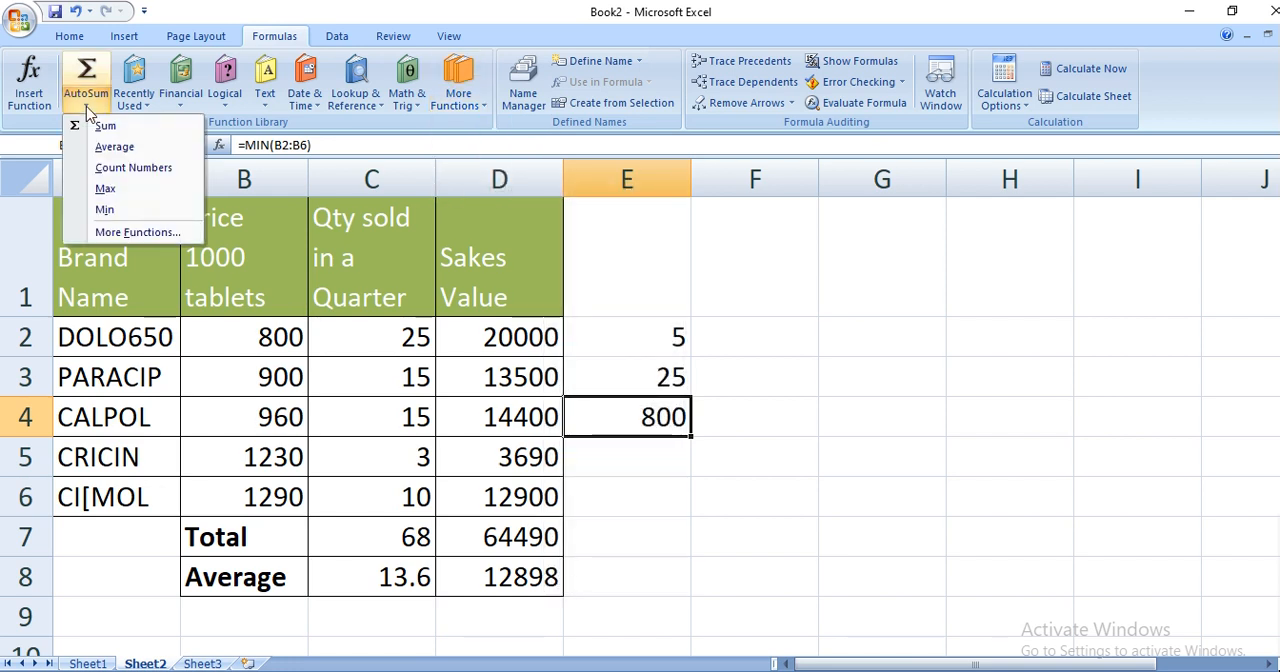
pyautogui.click(110, 236)
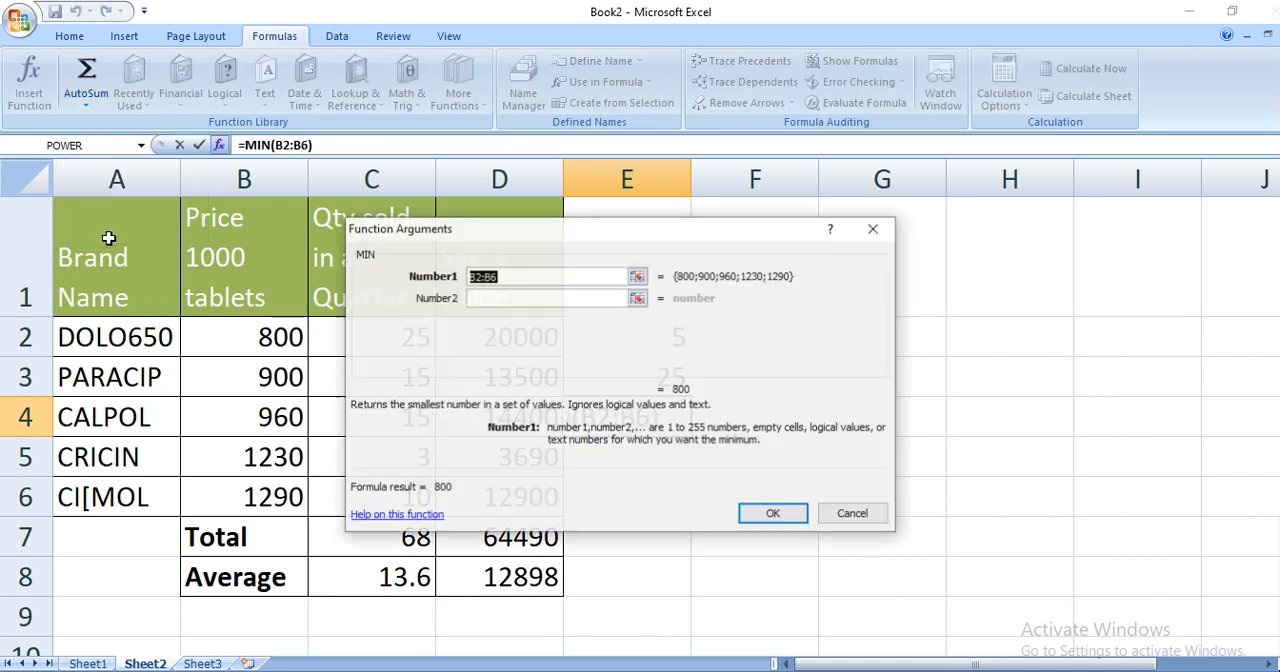
pyautogui.click(786, 513)
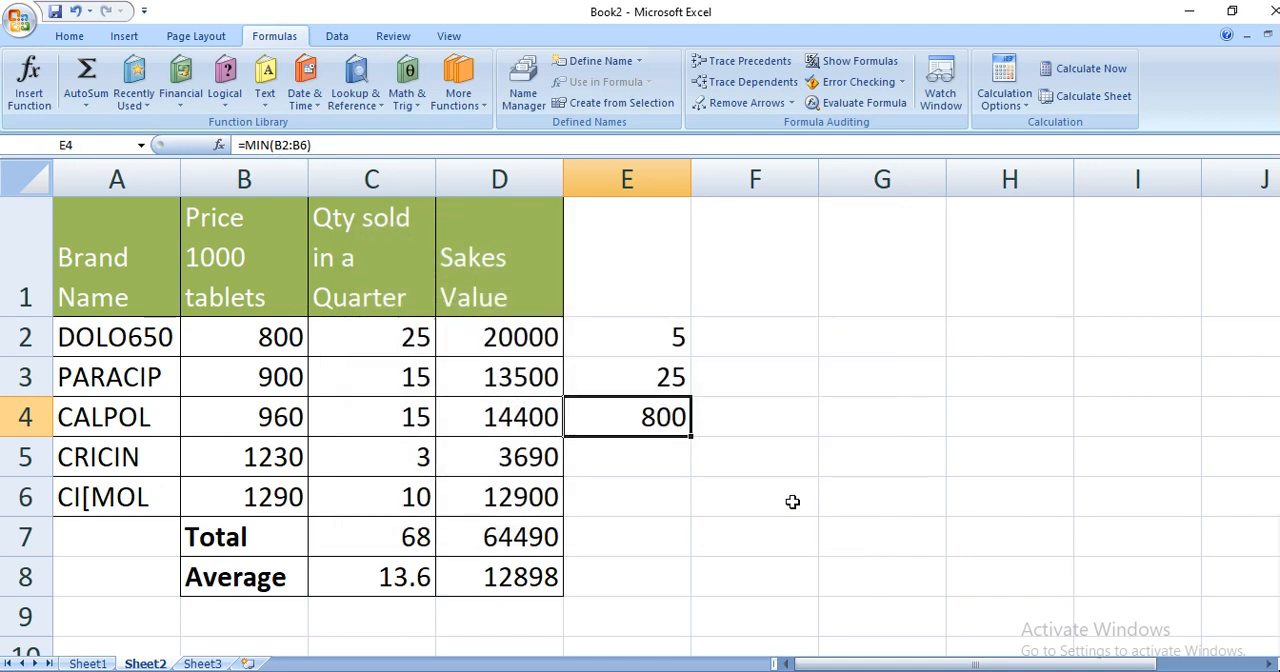
# - View the Insert Function dialog for cell E5 through AutoSum's More Functions, and close it without inserting anything
pyautogui.click(651, 472)
pyautogui.click(98, 107)
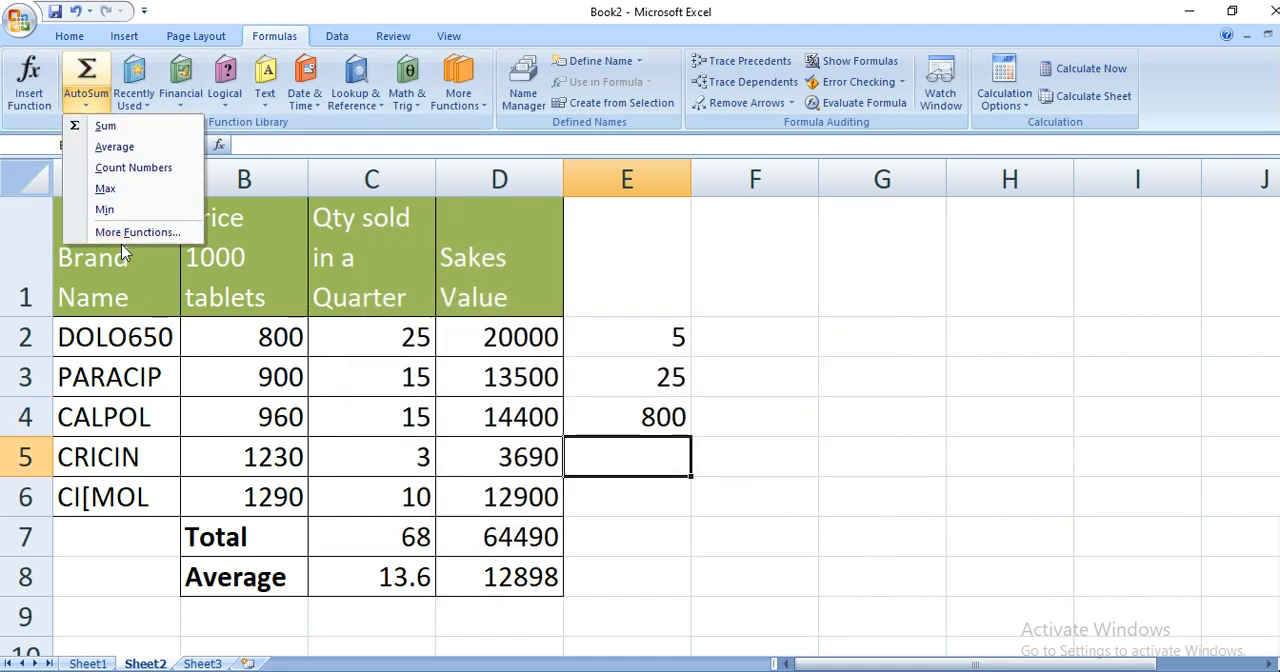
pyautogui.click(131, 235)
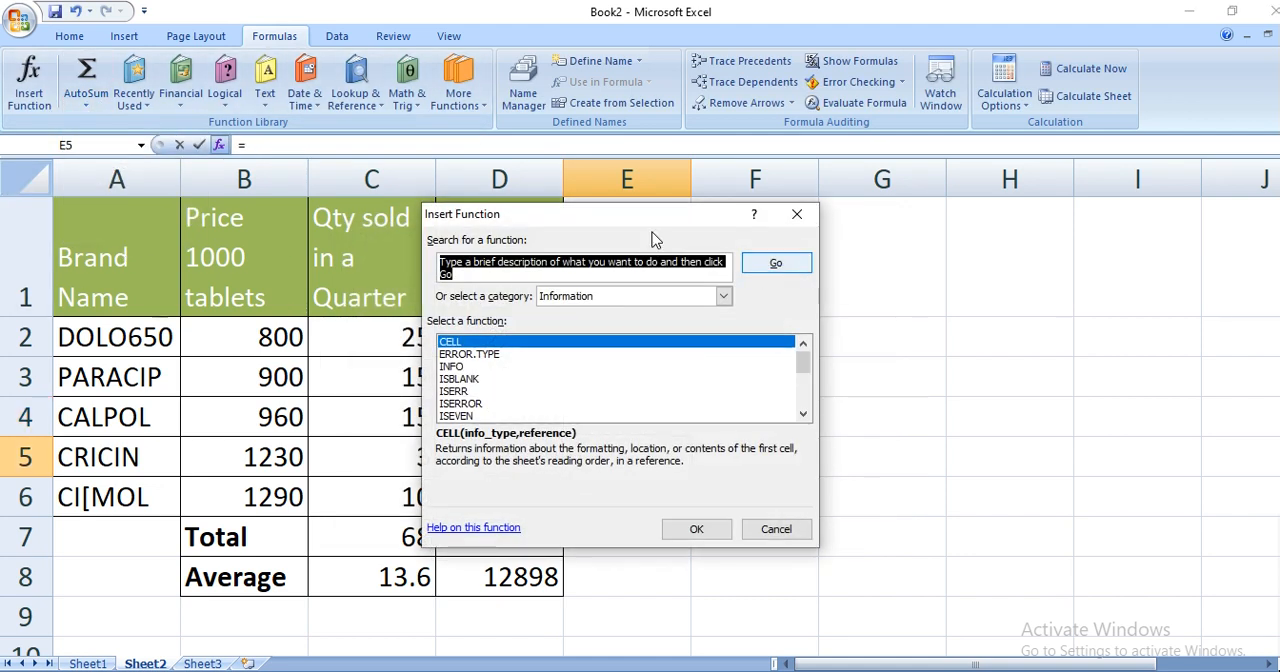
pyautogui.click(776, 529)
# - Reopen Insert Function for cell E5 and browse the Financial, Date & Time, Statistical and Information function categories
pyautogui.click(18, 100)
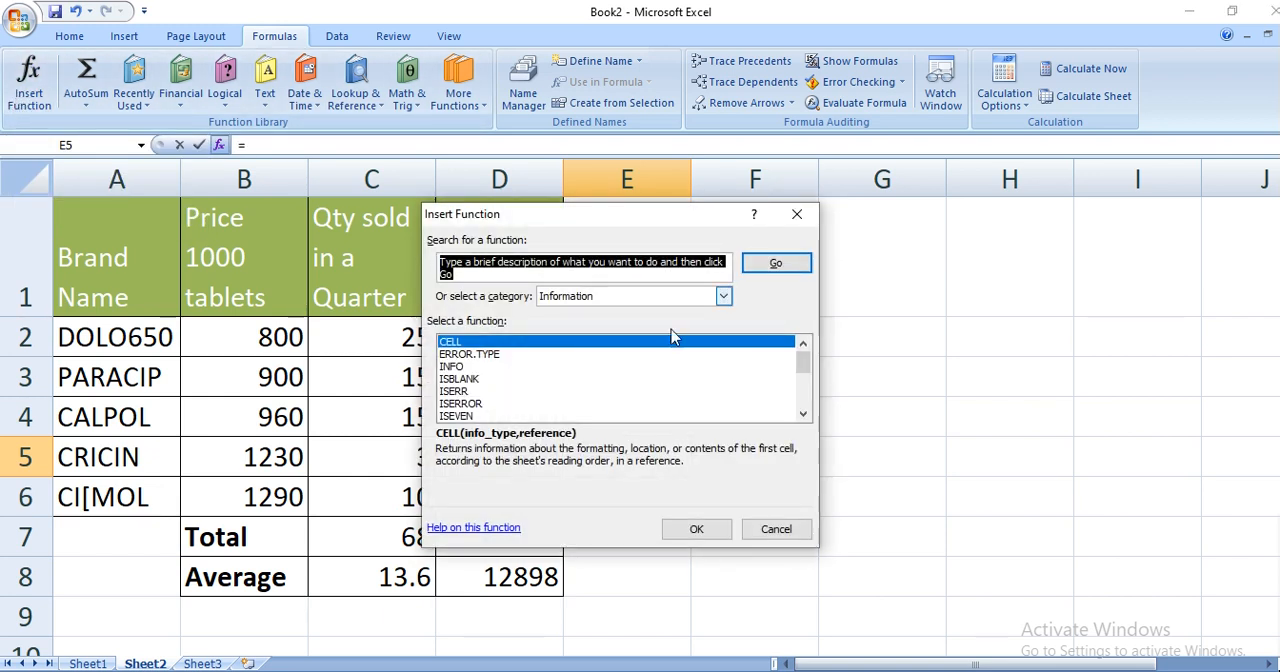
pyautogui.scroll(-4, 704, 381)
pyautogui.scroll(4, 704, 381)
pyautogui.click(724, 297)
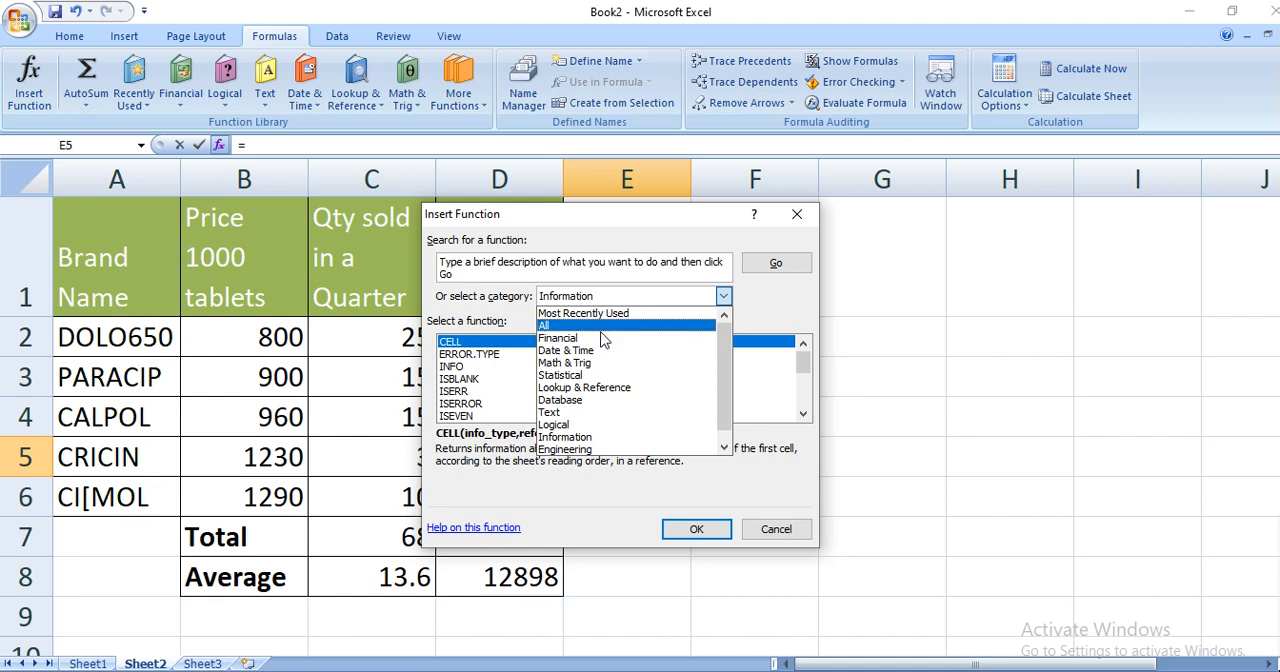
pyautogui.click(600, 339)
pyautogui.click(723, 296)
pyautogui.click(651, 350)
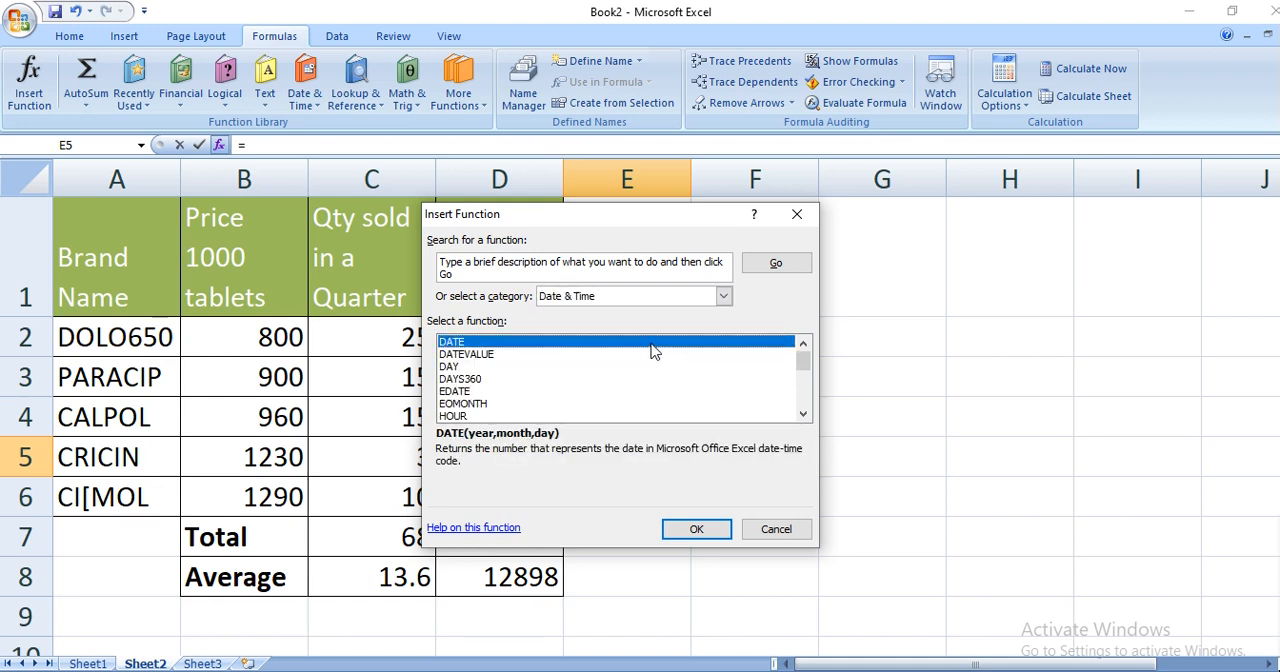
pyautogui.click(724, 296)
pyautogui.click(650, 374)
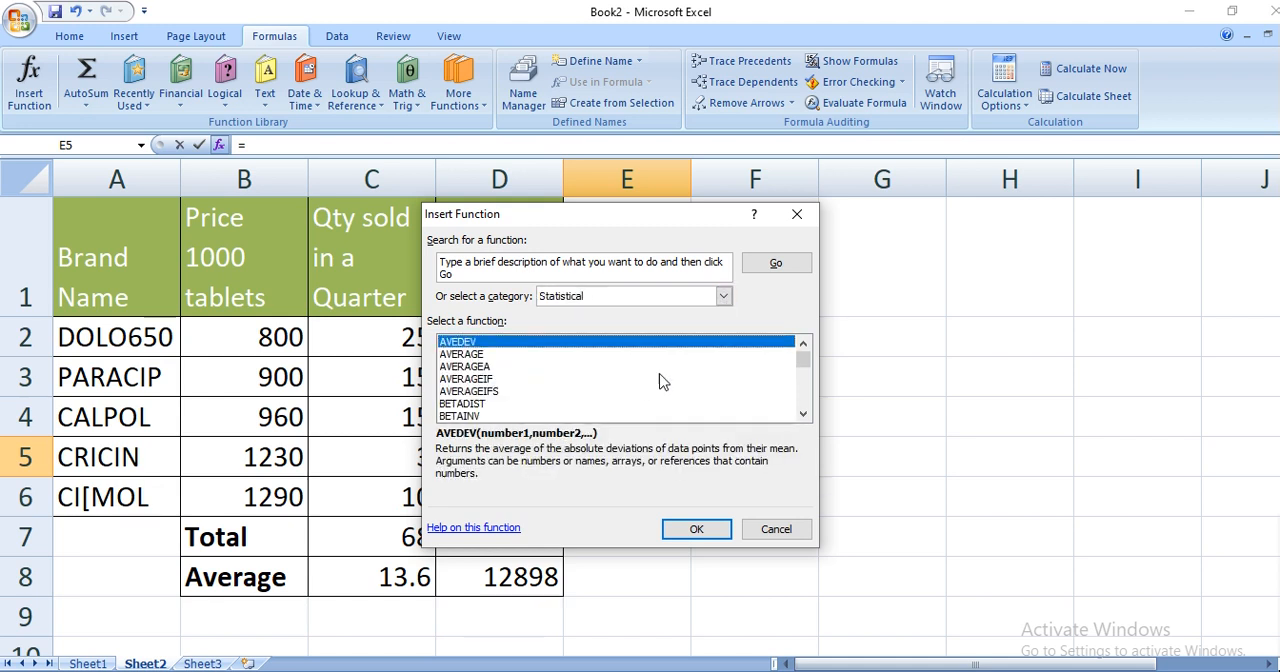
pyautogui.click(724, 296)
pyautogui.click(595, 440)
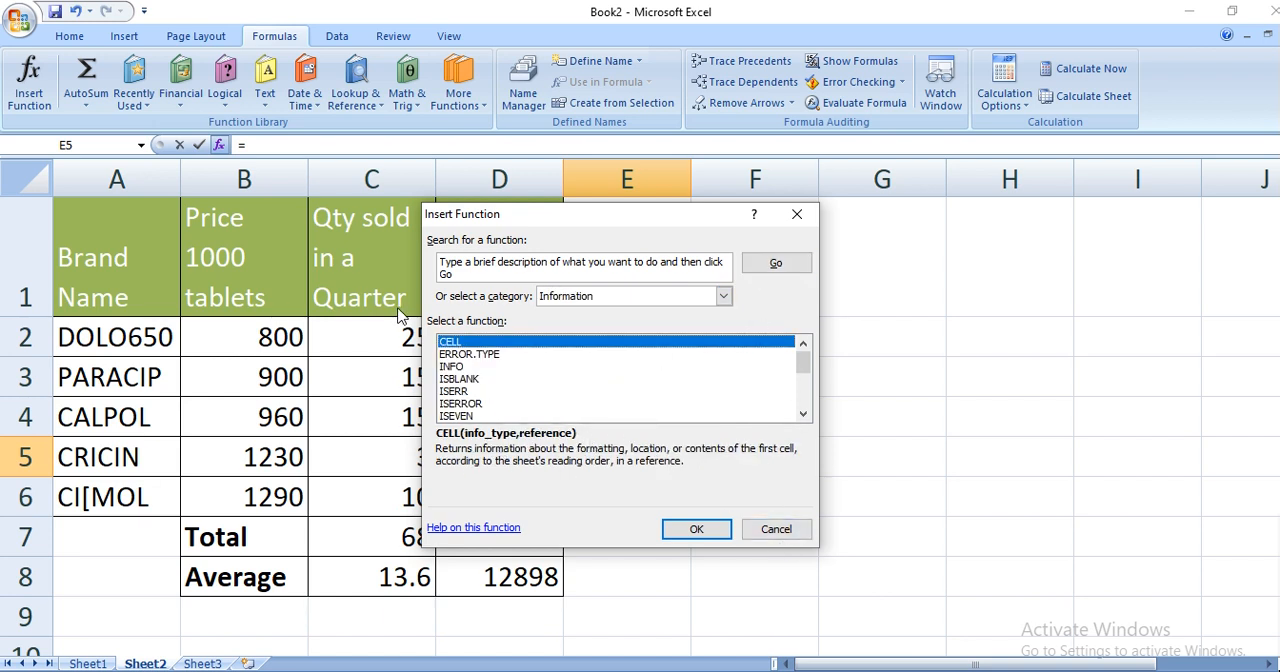
# - Run the function search with its default description, examine the recommended functions, and cancel without inserting one
pyautogui.click(465, 279)
pyautogui.click(790, 263)
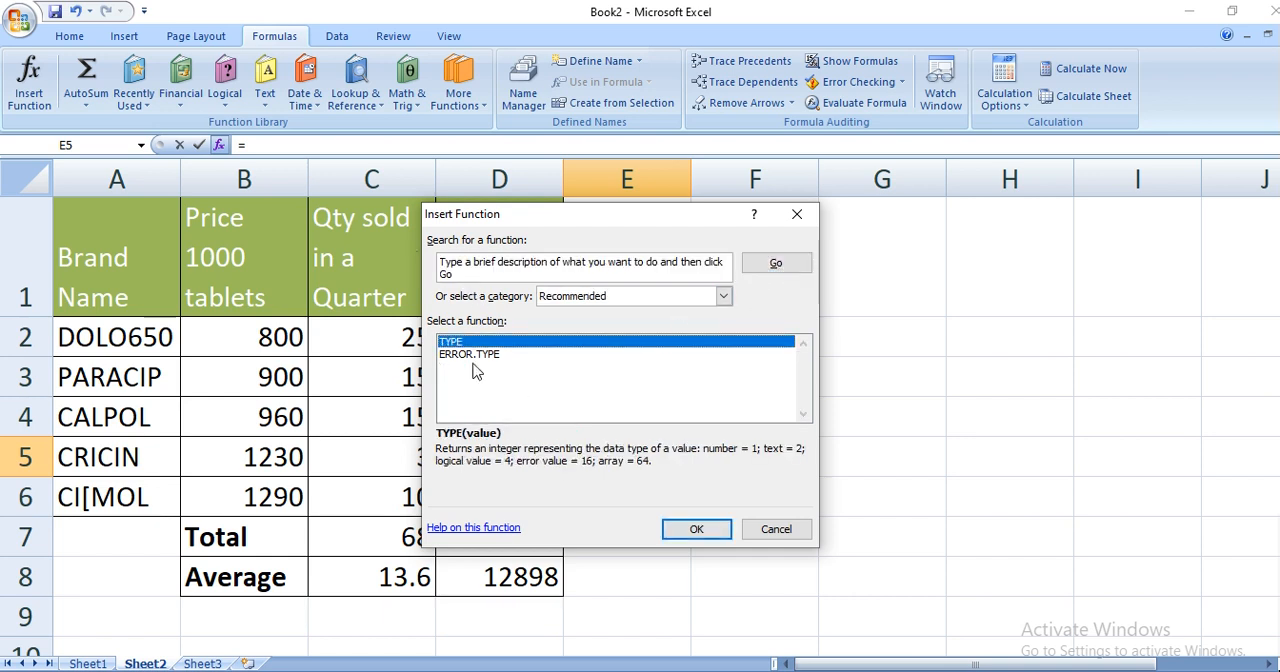
pyautogui.click(445, 270)
pyautogui.moveTo(441, 268); pyautogui.dragTo(437, 261)
pyautogui.click(508, 382)
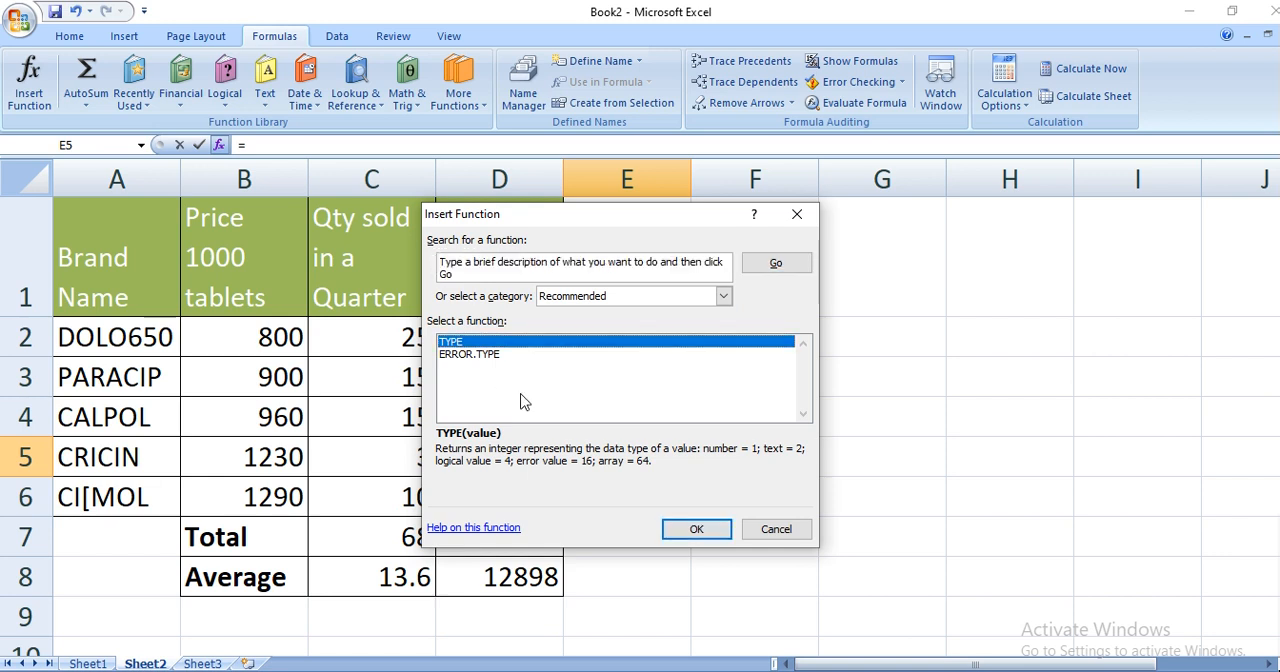
pyautogui.click(776, 530)
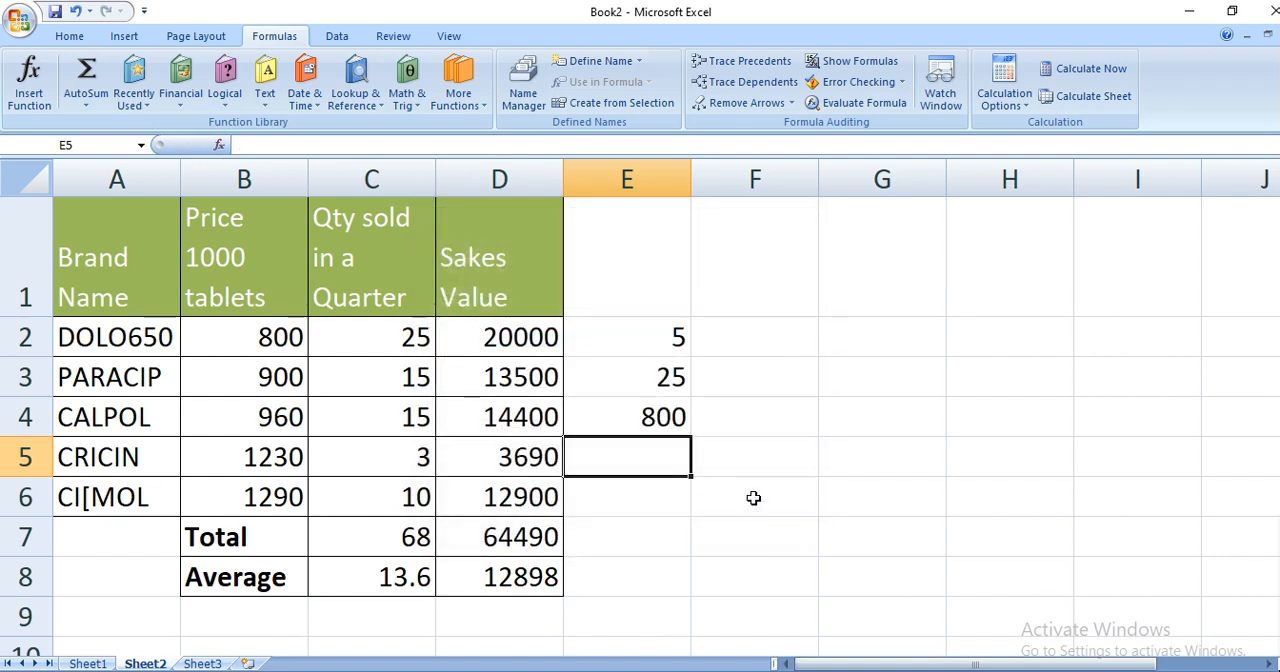